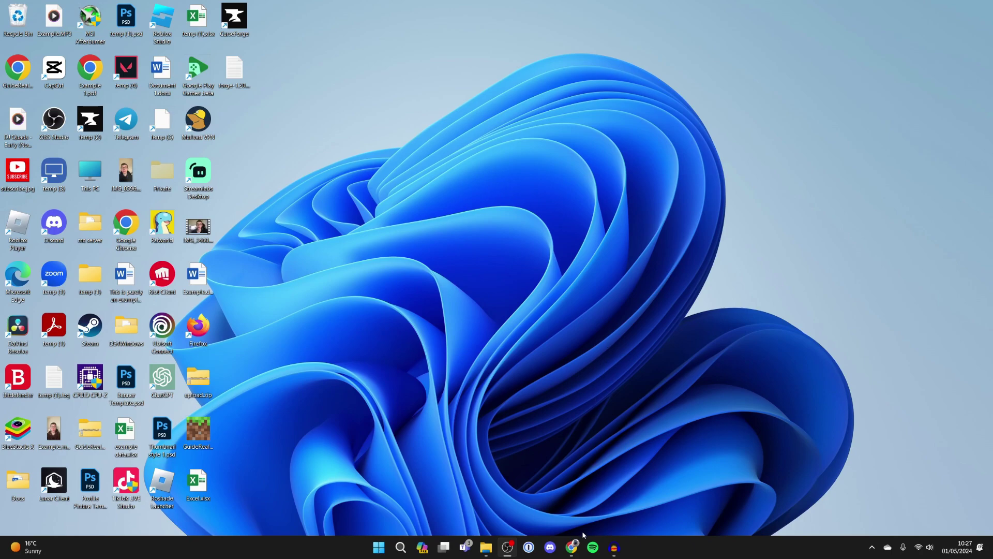
# Switch to Chrome and look through the Apex Hosting Minecraft server hosting page and its feature overview.
pyautogui.click(572, 547)
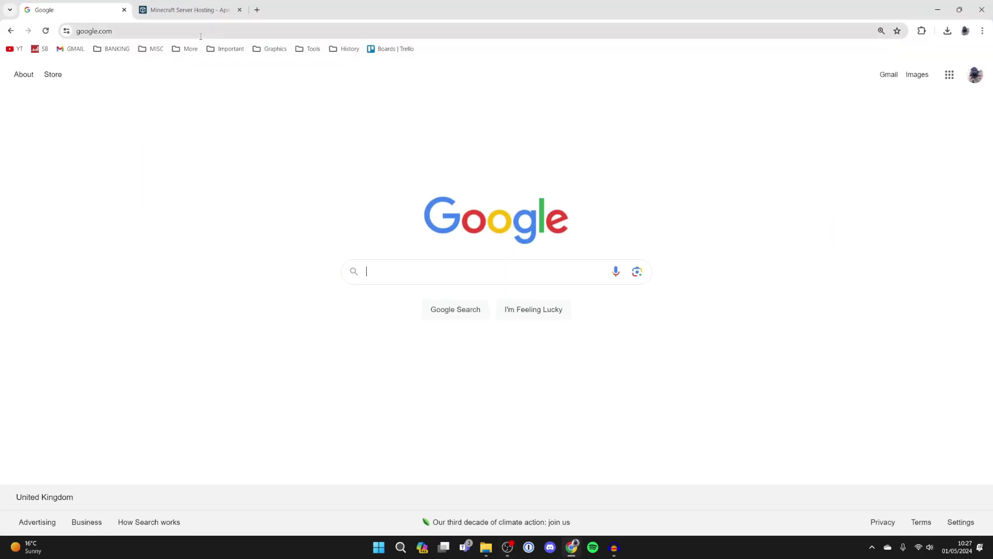
pyautogui.click(190, 4)
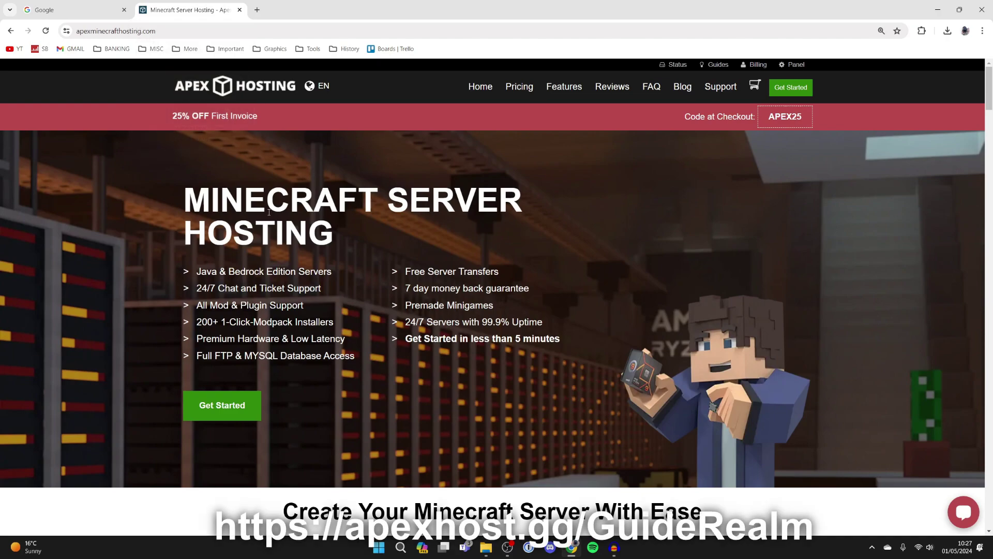
pyautogui.scroll(-7, 270, 209)
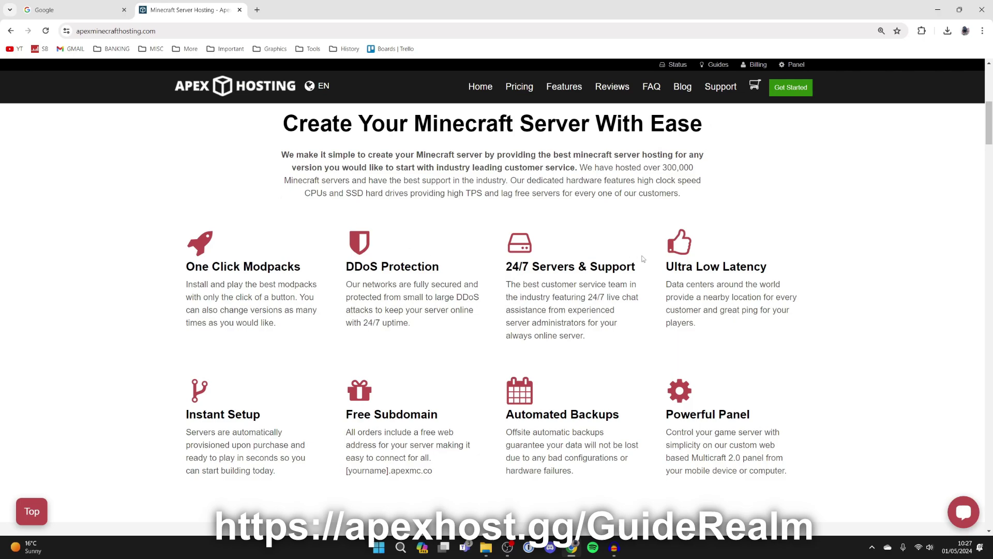
pyautogui.scroll(7, 667, 315)
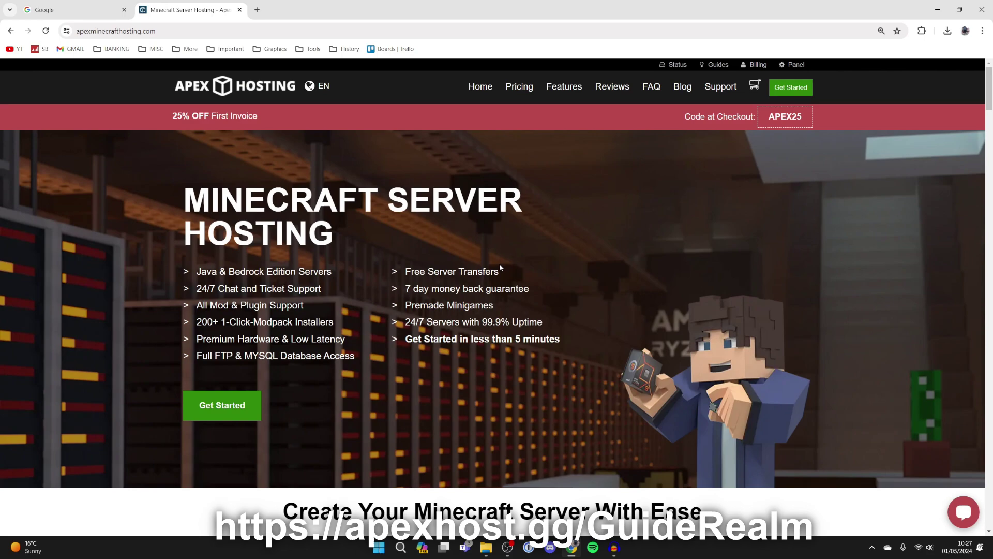
# Search Google for "create mod curseforge" and open the Create mod's CurseForge page.
pyautogui.click(65, 4)
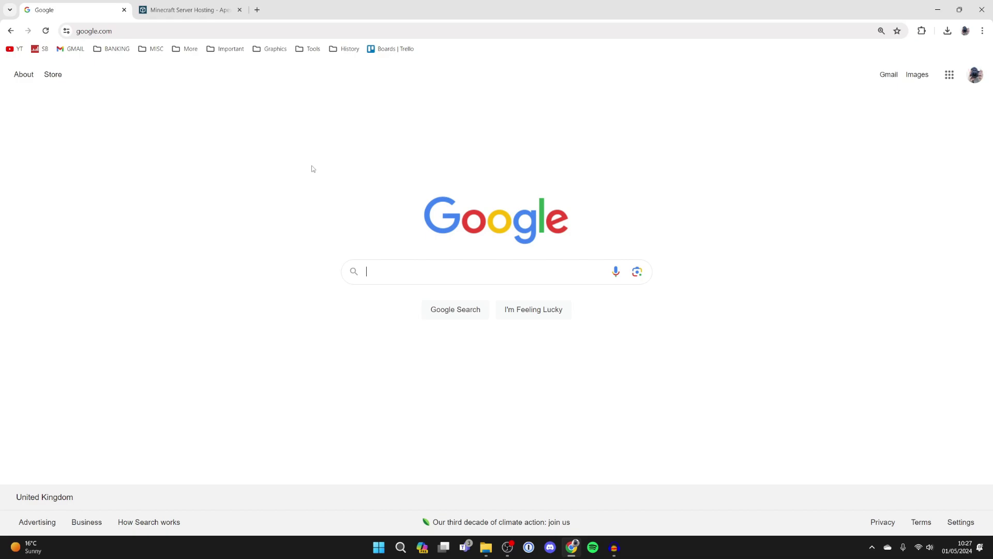
pyautogui.write('create mo')
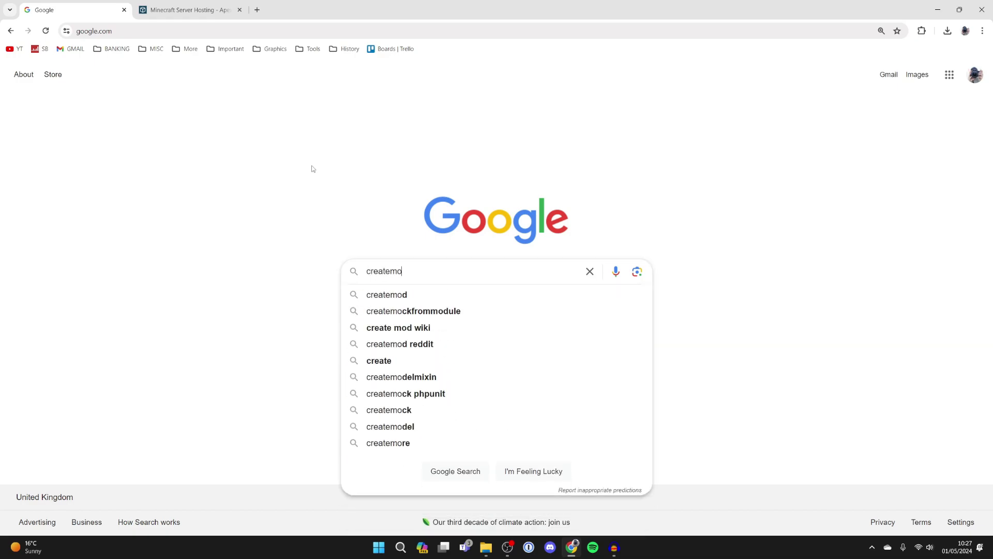
pyautogui.write('d curseforge')
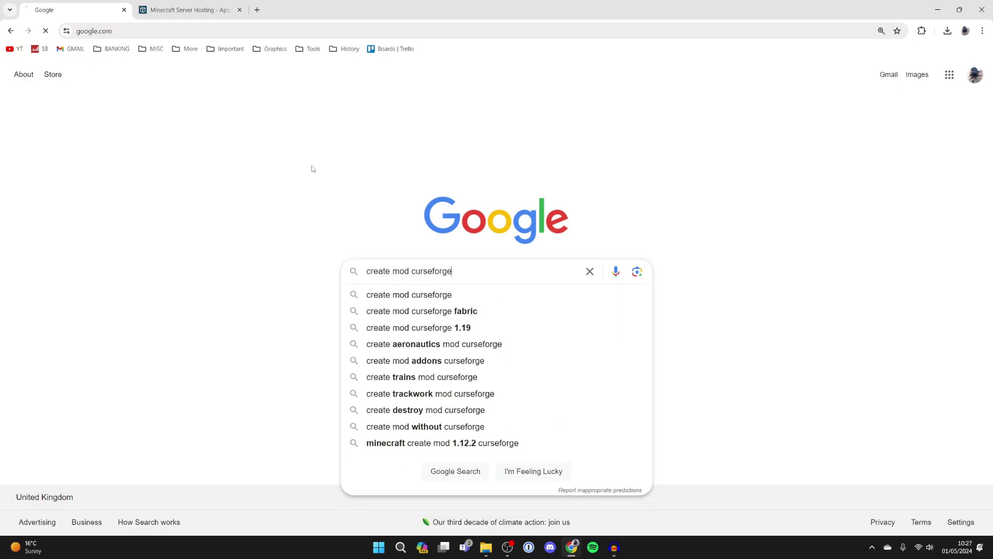
pyautogui.press('Return')
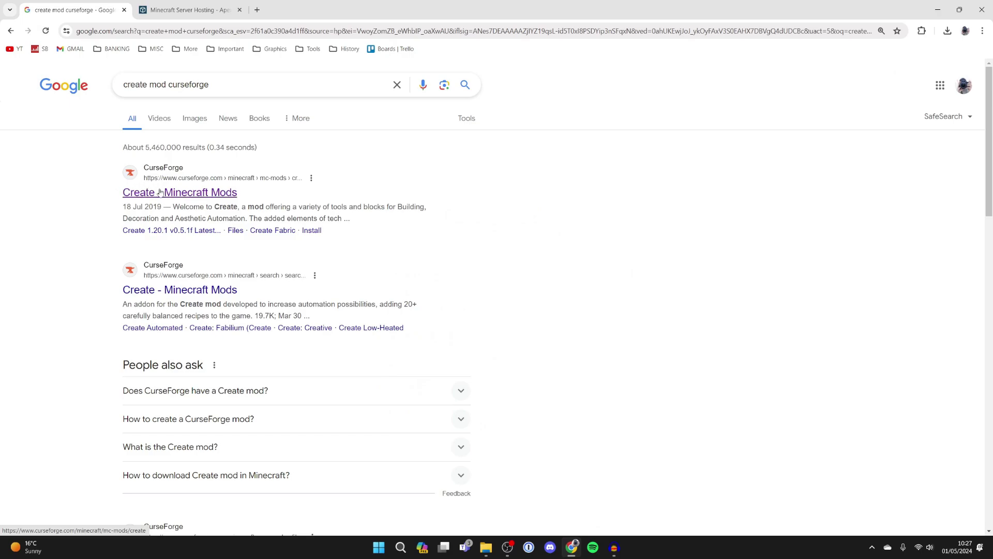
pyautogui.click(160, 193)
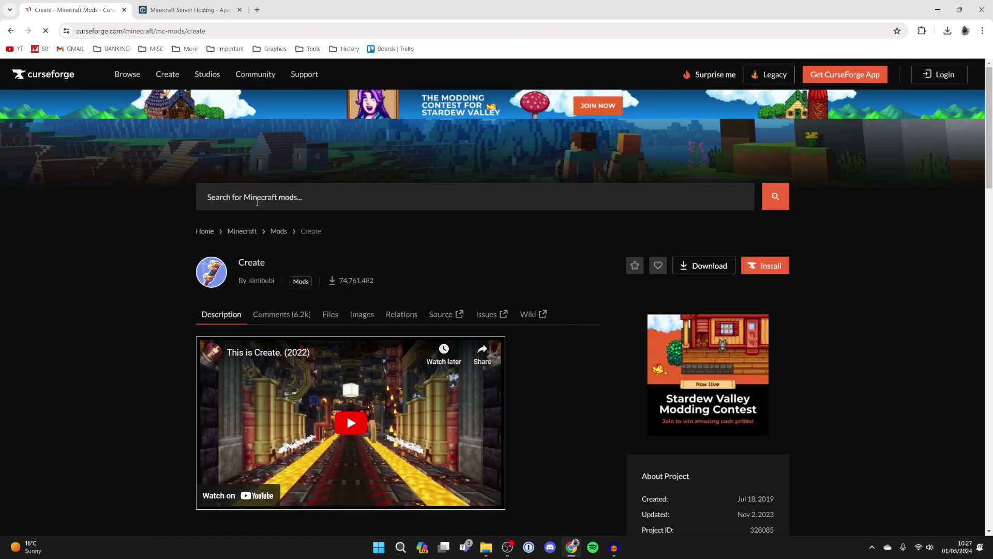
# Download the Create 1.20.1 v0.5.1f file from the mod's file list.
pyautogui.scroll(-3, 257, 202)
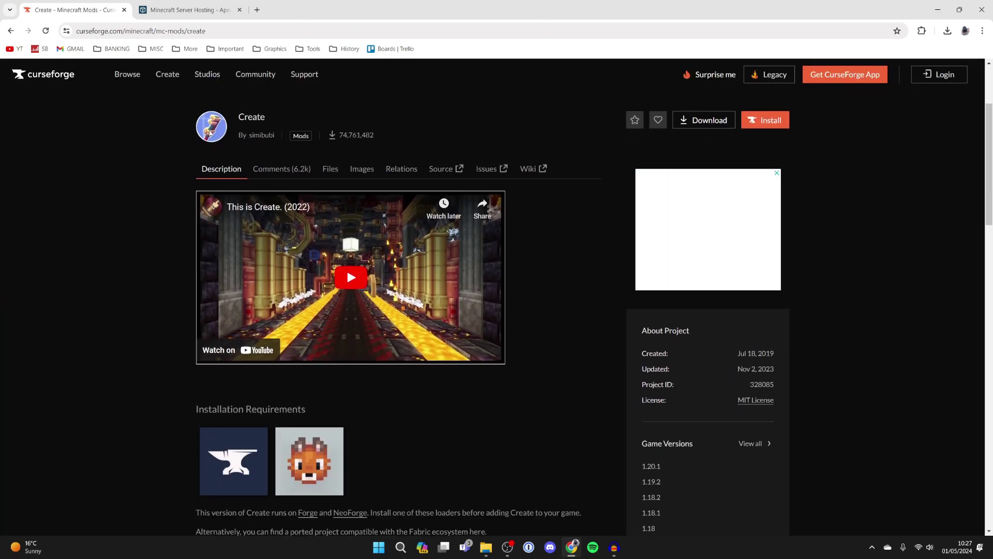
pyautogui.scroll(-3, 170, 151)
pyautogui.scroll(5, 178, 217)
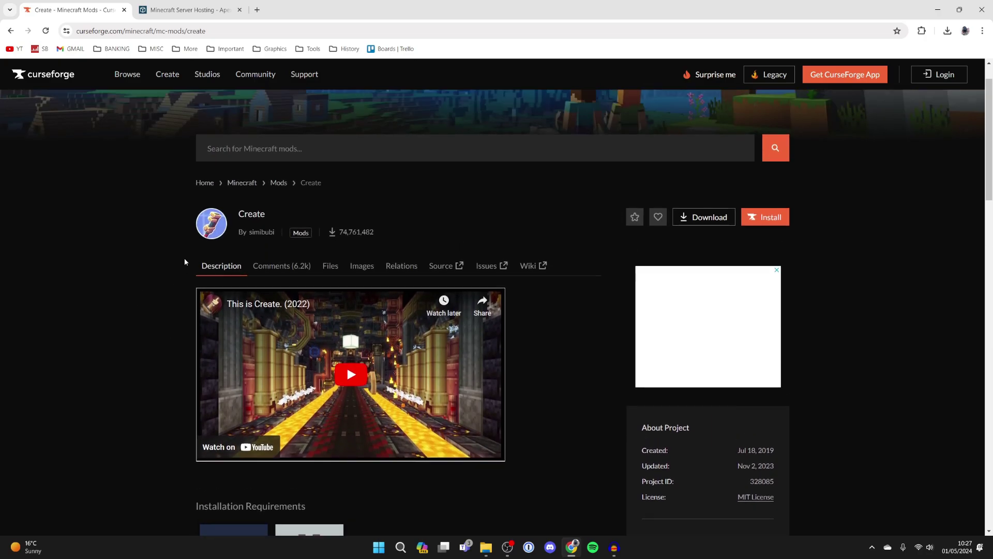
pyautogui.click(330, 266)
pyautogui.scroll(-3, 332, 262)
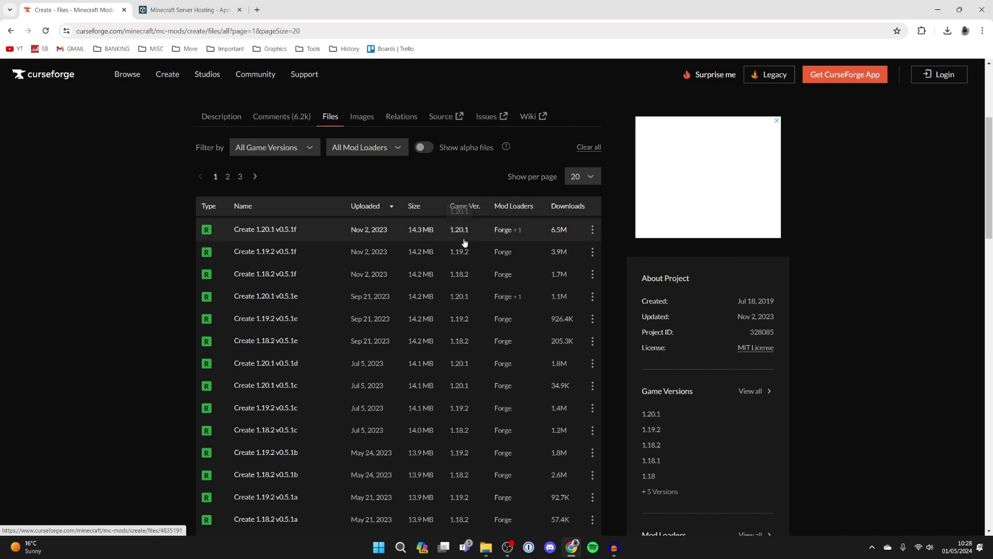
pyautogui.click(590, 234)
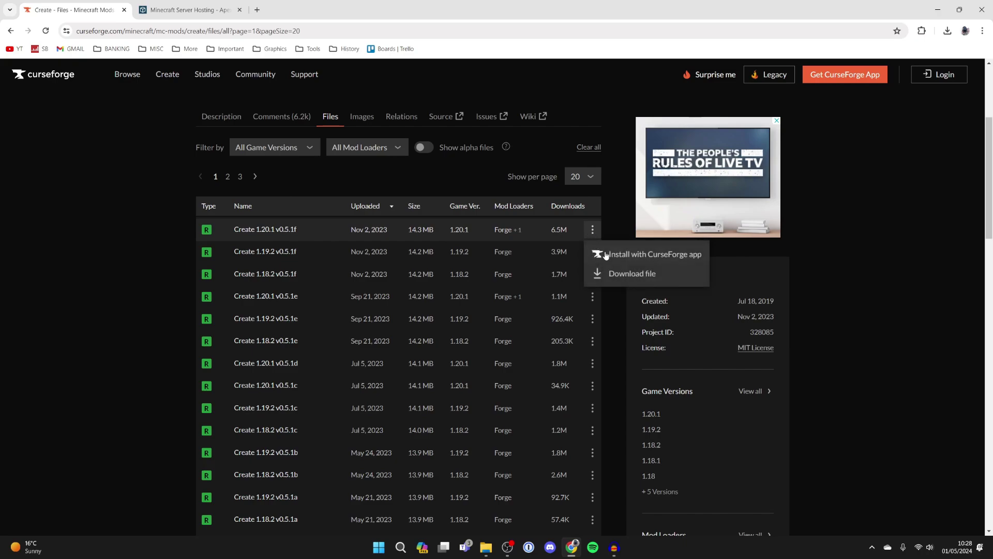
pyautogui.click(603, 272)
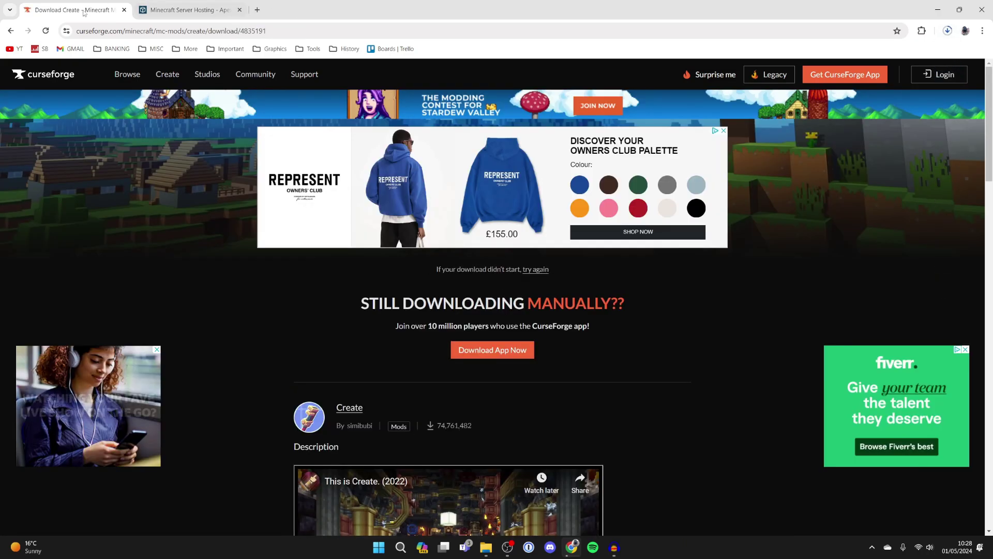
# Return to Google, search for "minecraft forge" and open the Forge Files downloads page.
pyautogui.click(11, 32)
pyautogui.click(11, 32)
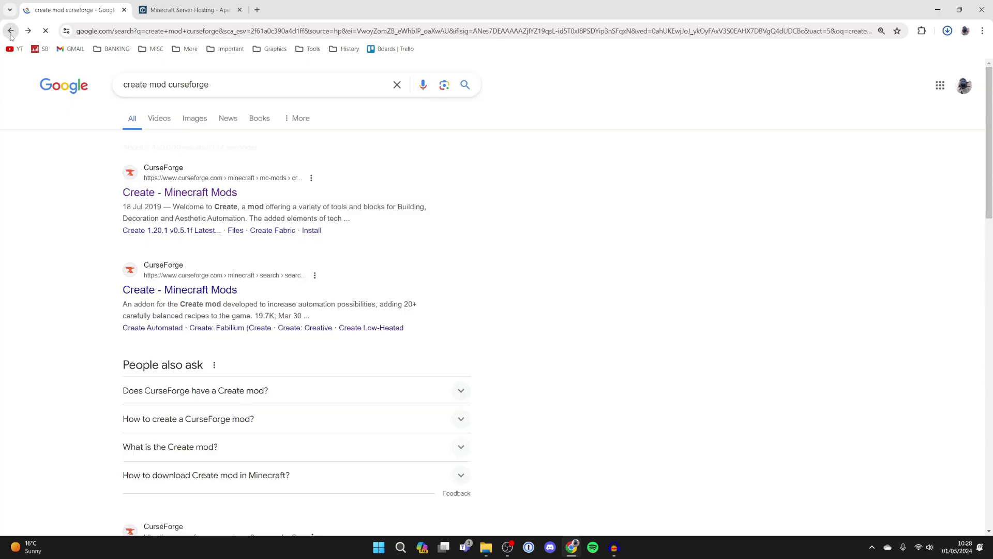
pyautogui.click(10, 32)
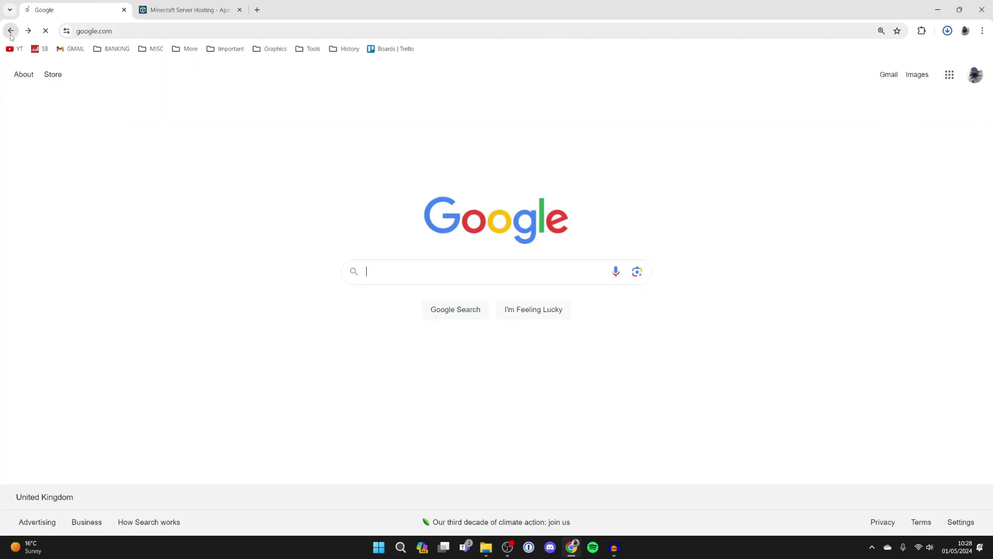
pyautogui.click(368, 260)
pyautogui.write('minecraft forge')
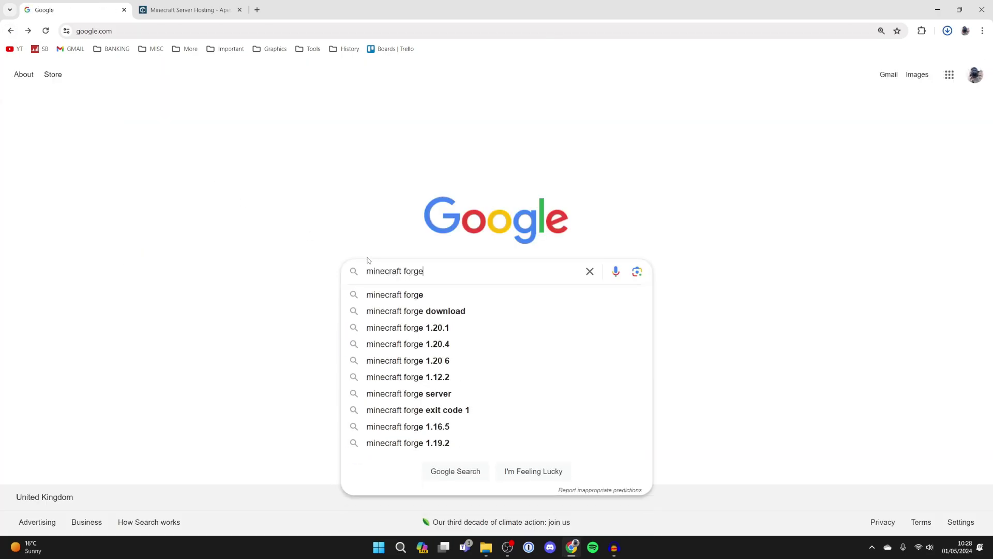
pyautogui.press('Return')
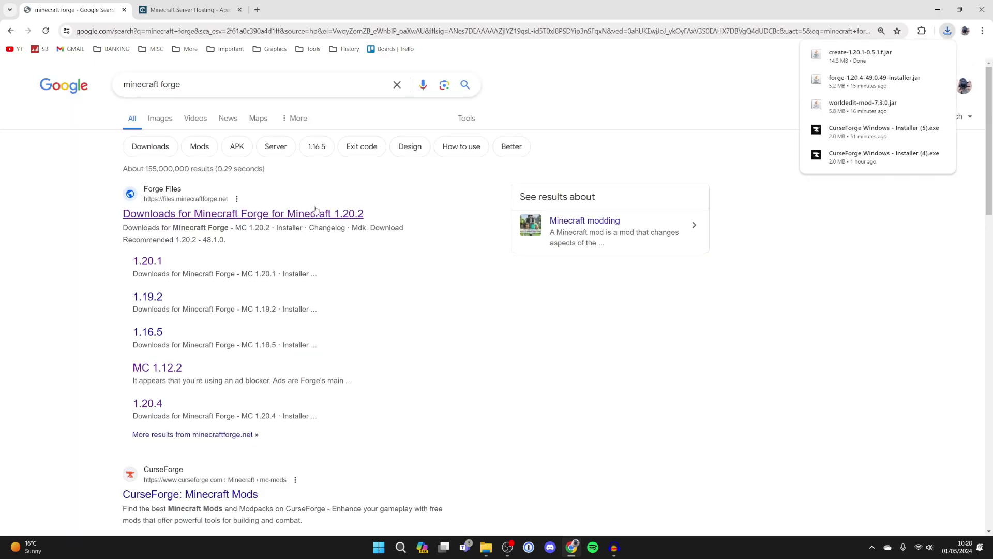
pyautogui.click(316, 208)
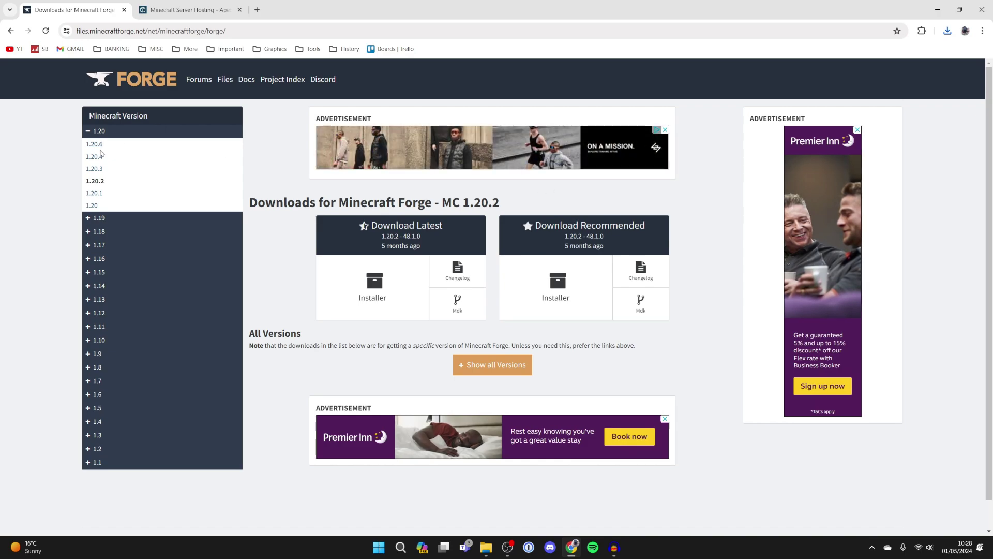
# Download the latest Forge installer for Minecraft 1.20.1, skipping the advertisement page.
pyautogui.click(98, 195)
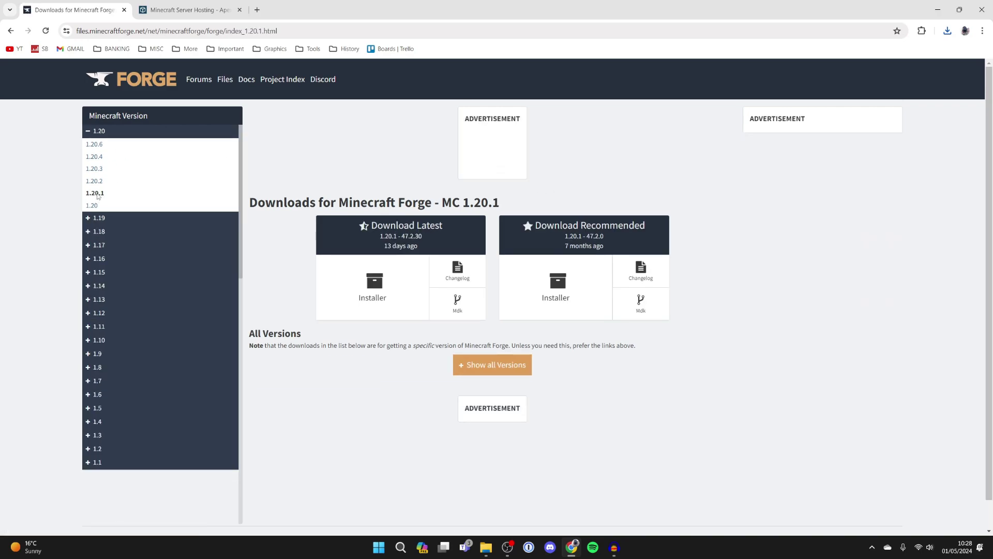
pyautogui.click(348, 285)
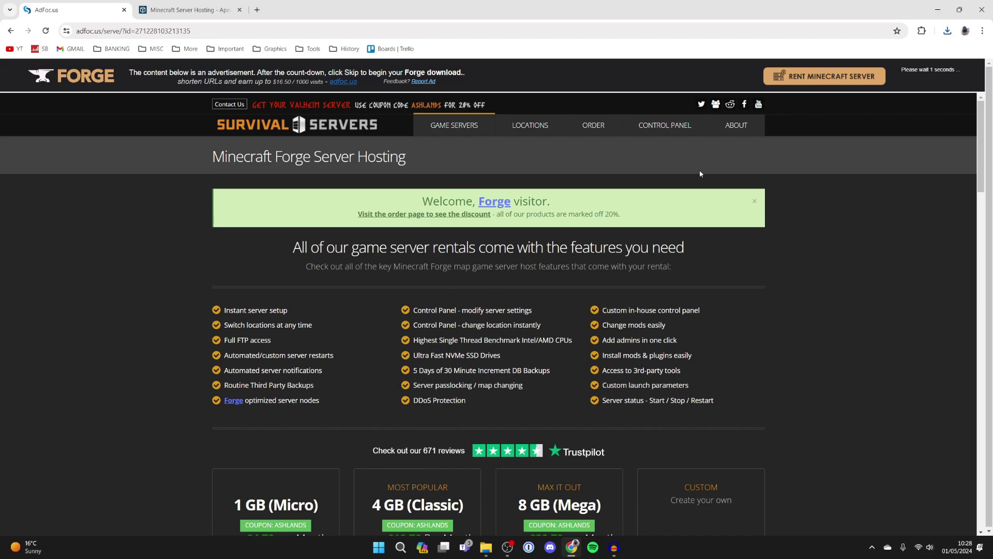
pyautogui.click(939, 82)
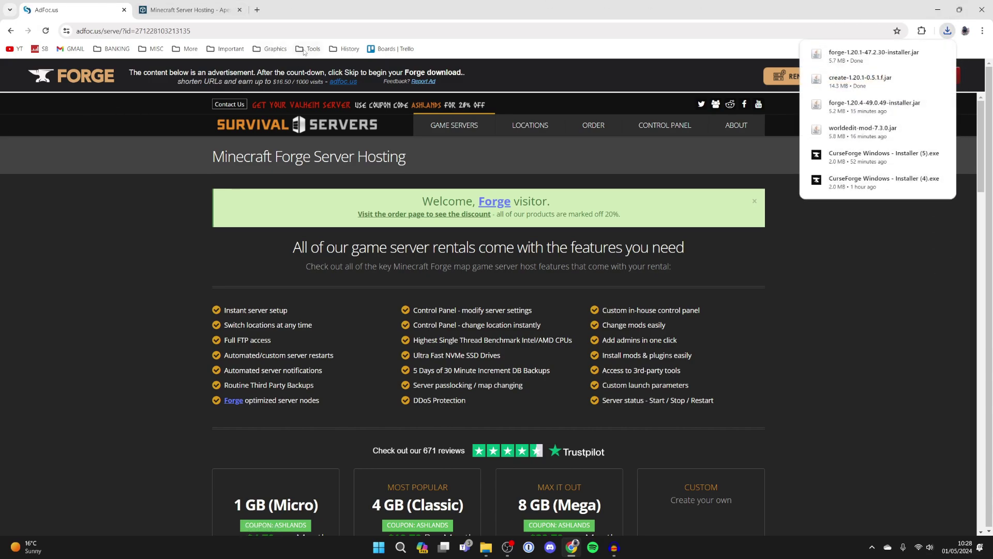
# Move the downloaded Forge installer and Create mod jar files from the Downloads folder to the middle of the desktop.
pyautogui.click(936, 8)
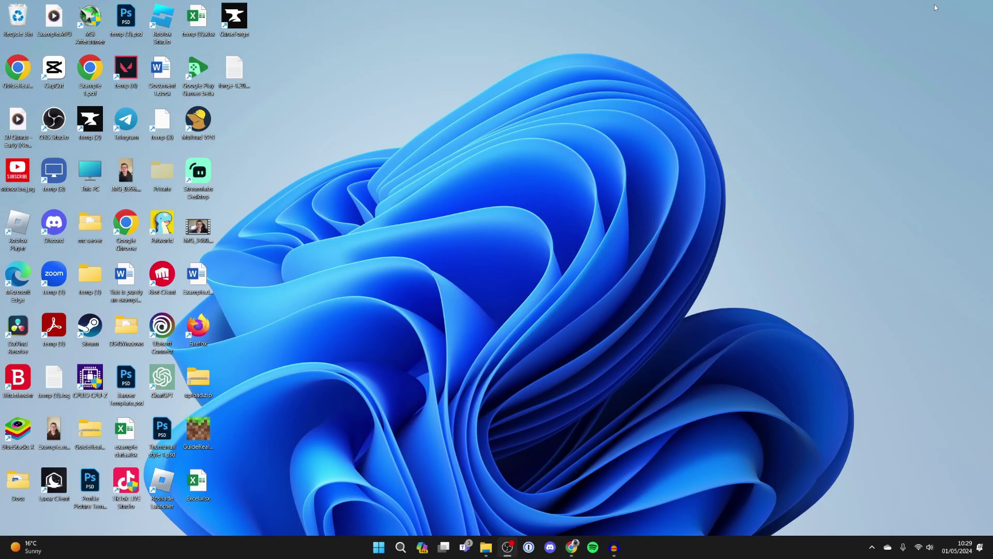
pyautogui.click(486, 547)
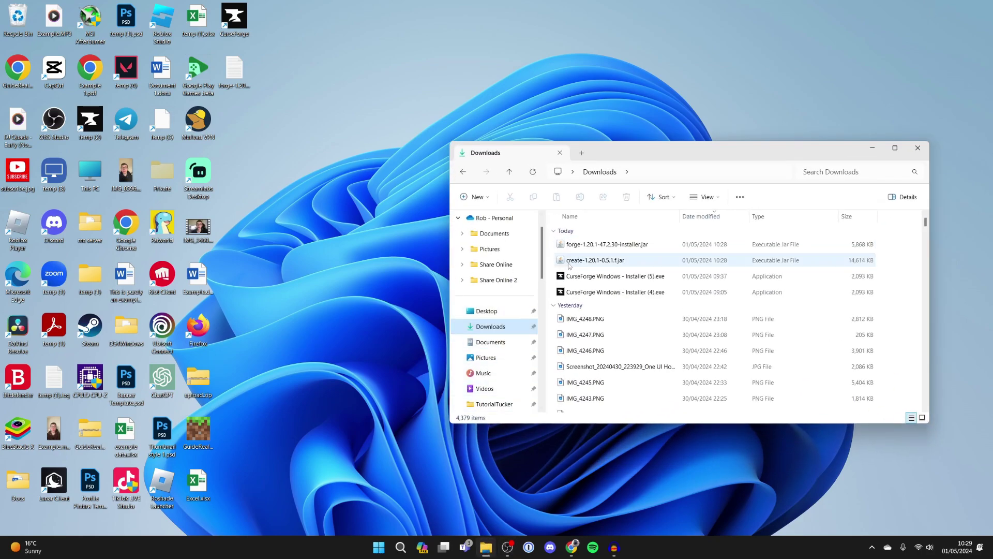
pyautogui.click(573, 264)
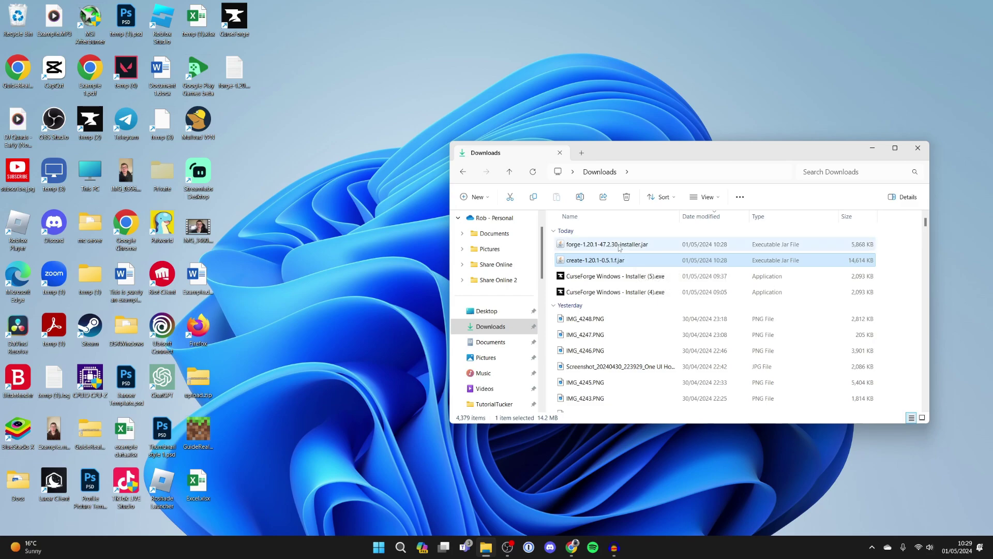
pyautogui.keyDown('shift'); pyautogui.click(639, 249); pyautogui.keyUp('shift')
pyautogui.moveTo(639, 249); pyautogui.dragTo(372, 256)
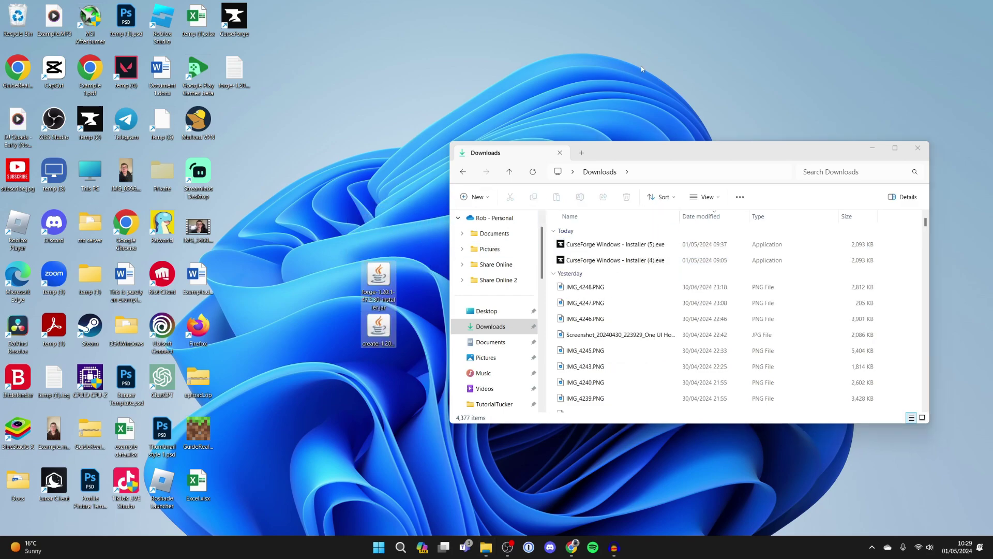
pyautogui.click(873, 149)
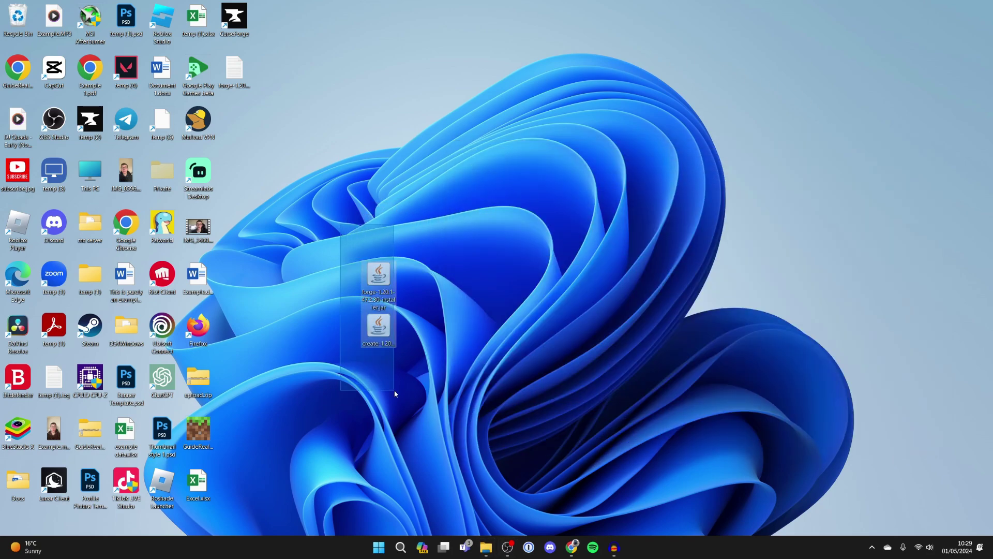
pyautogui.moveTo(383, 291); pyautogui.dragTo(491, 291)
pyautogui.click(500, 227)
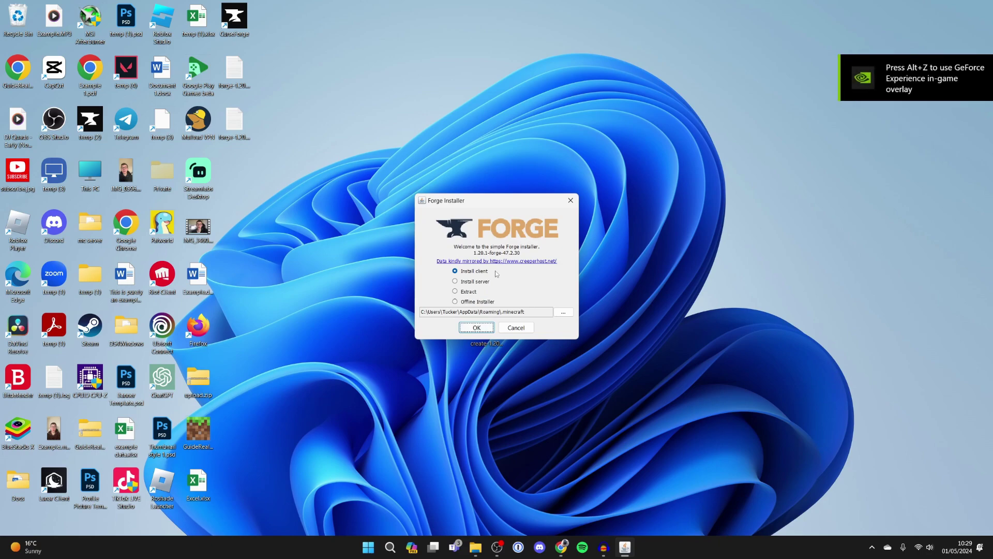
# Cancel the Forge installer and visit java.com in Chrome to view the Java download page, then minimize the browser.
pyautogui.click(514, 329)
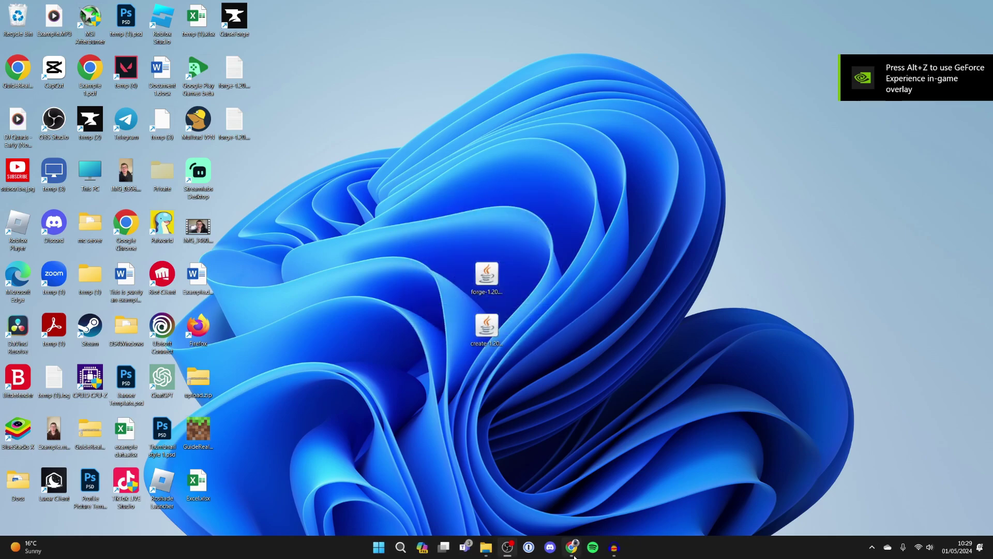
pyautogui.click(572, 547)
pyautogui.click(317, 37)
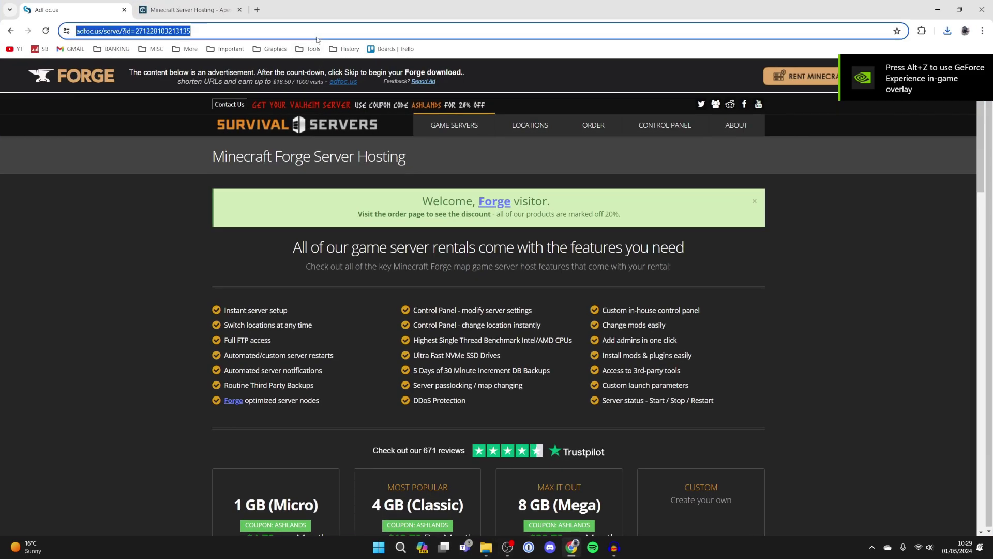
pyautogui.write('java.com')
pyautogui.press('Return')
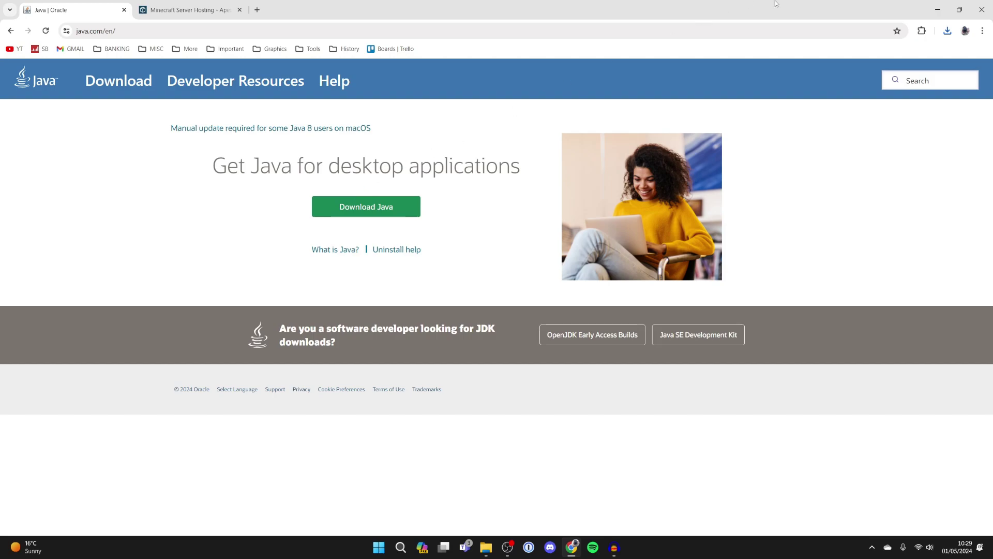
pyautogui.click(938, 9)
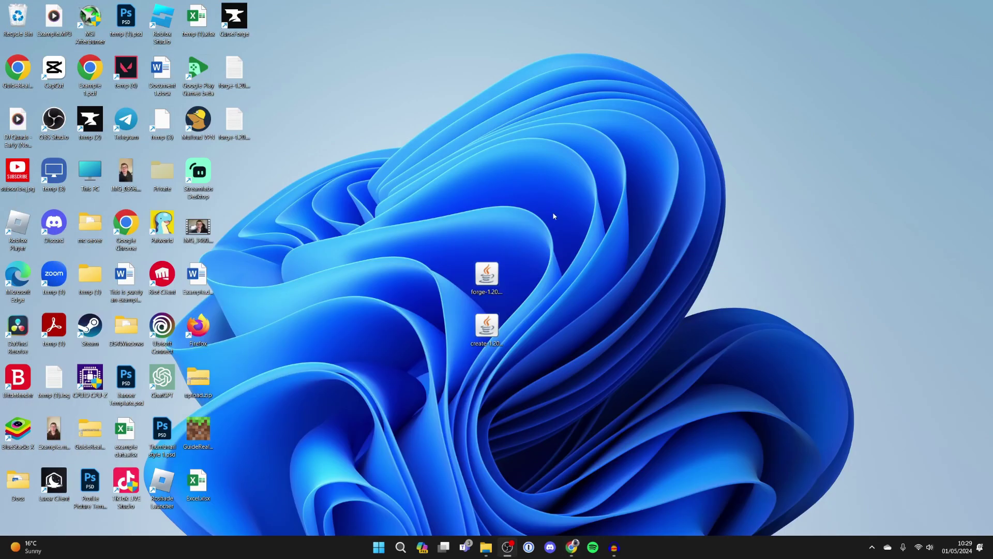
# Check the available programs for opening the Forge installer jar on the desktop and launch the installer.
pyautogui.rightClick(482, 276)
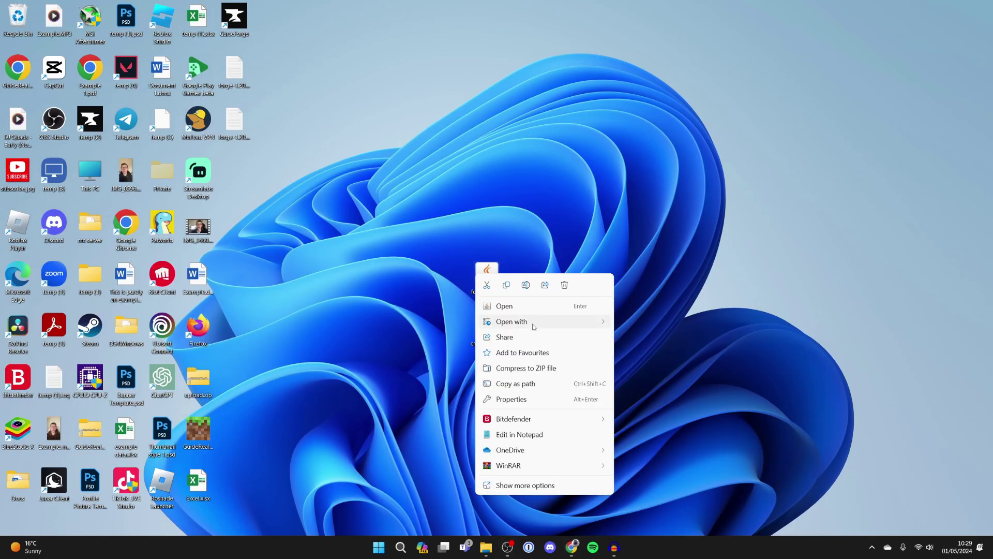
pyautogui.moveTo(534, 326)
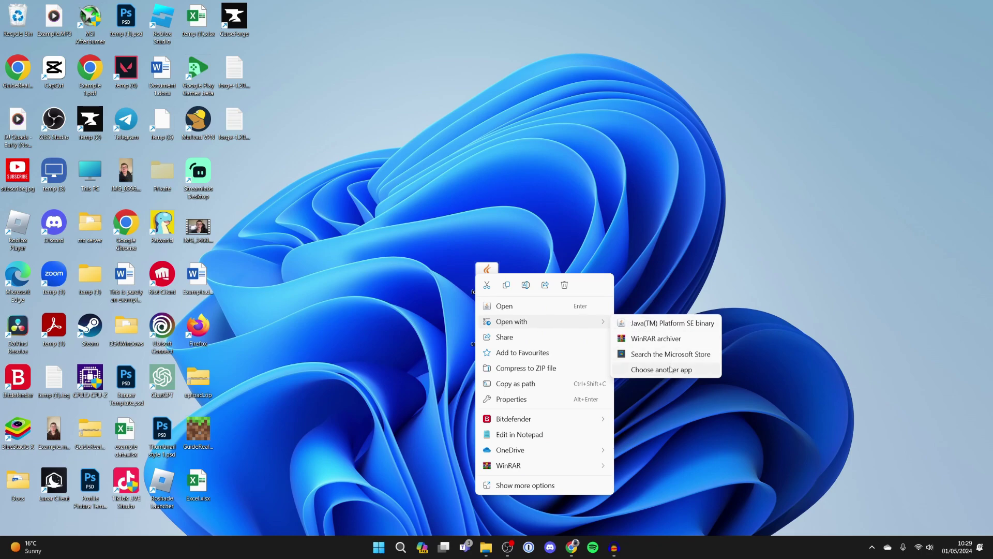
pyautogui.click(504, 269)
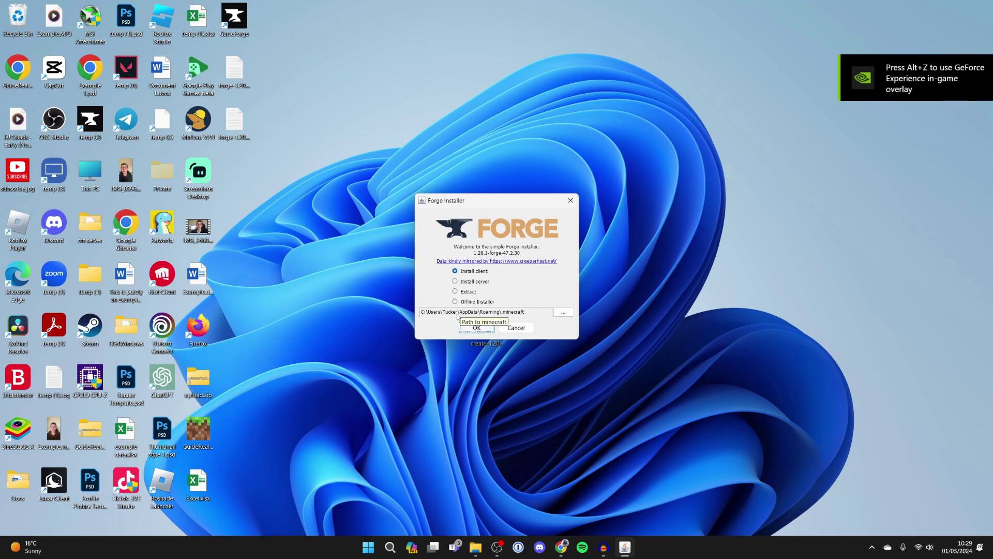
# Install the Forge client 1.20.1-forge-47.2.30 into the default .minecraft folder and dismiss the completion notice.
pyautogui.click(476, 327)
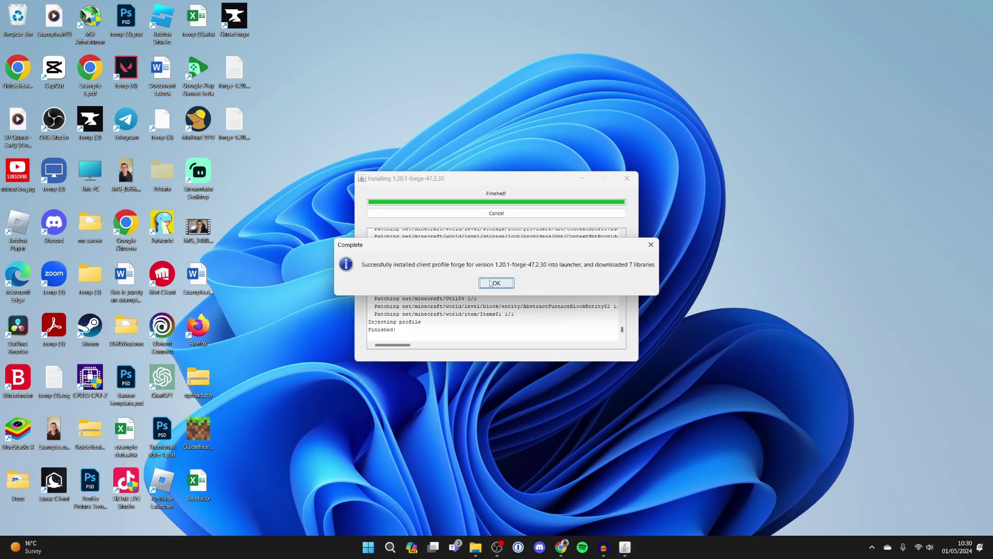
pyautogui.click(492, 282)
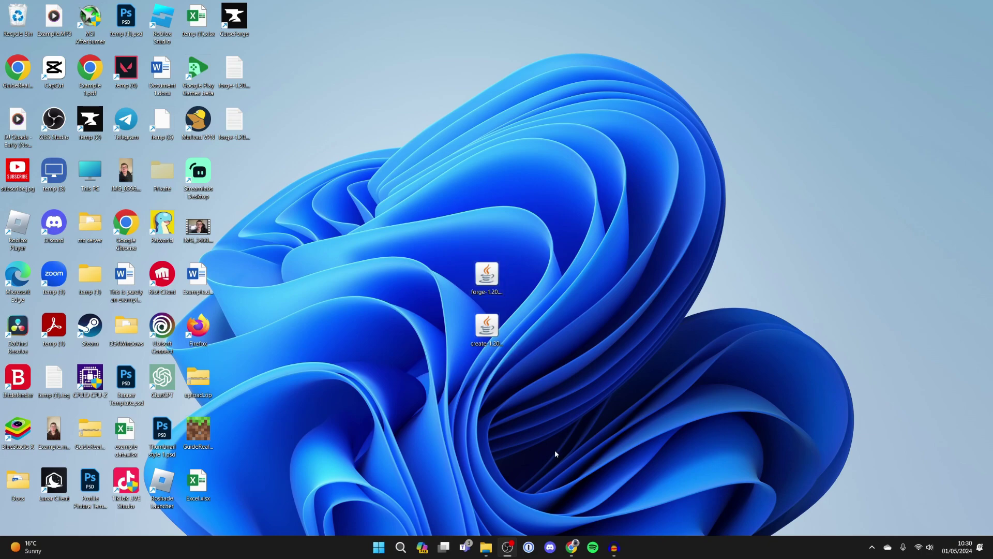
# Search Windows for "mine" and open the Minecraft Launcher.
pyautogui.click(399, 548)
pyautogui.write('mine')
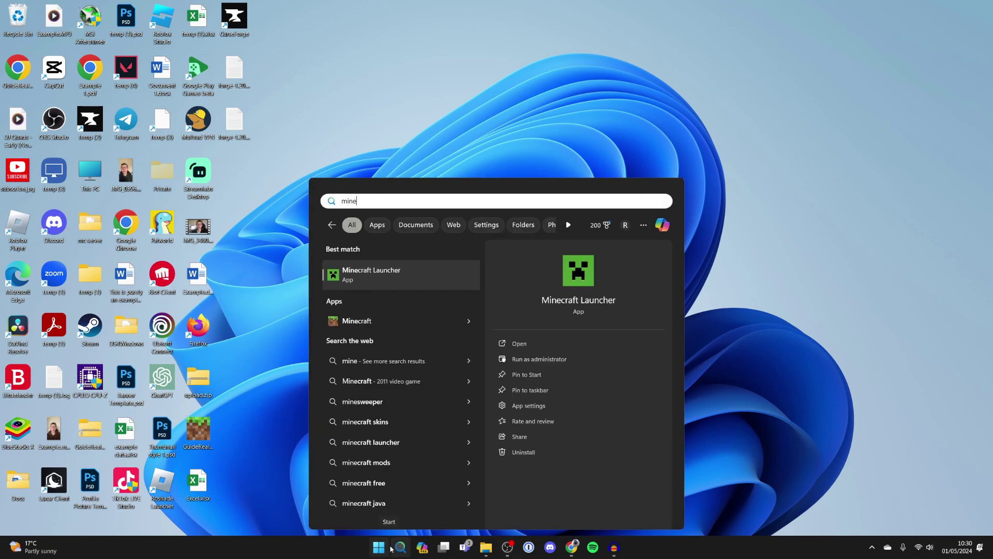
pyautogui.press('Escape')
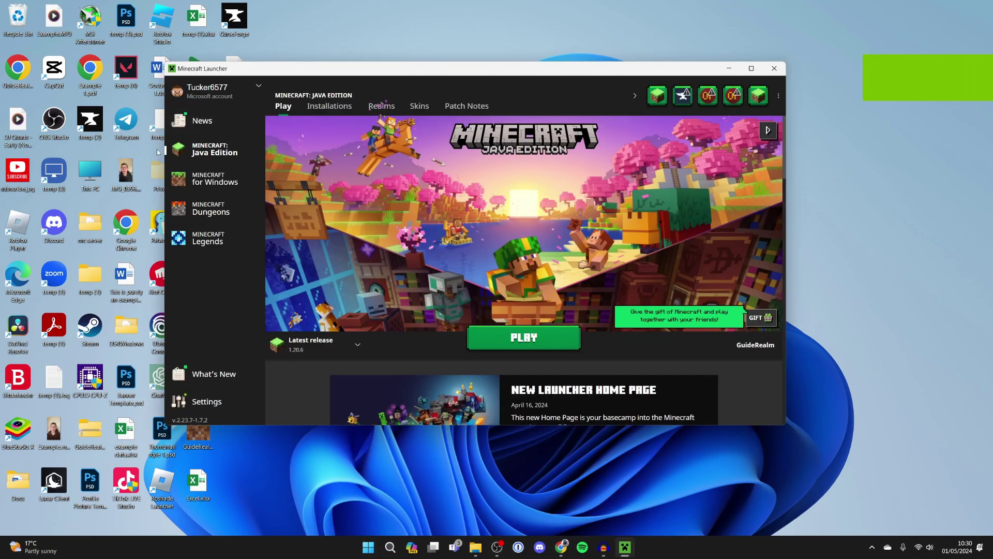
# Find the forge 1.20.1-forge-47.2.30 entry among the Java Edition installations and open its game folder.
pyautogui.click(343, 107)
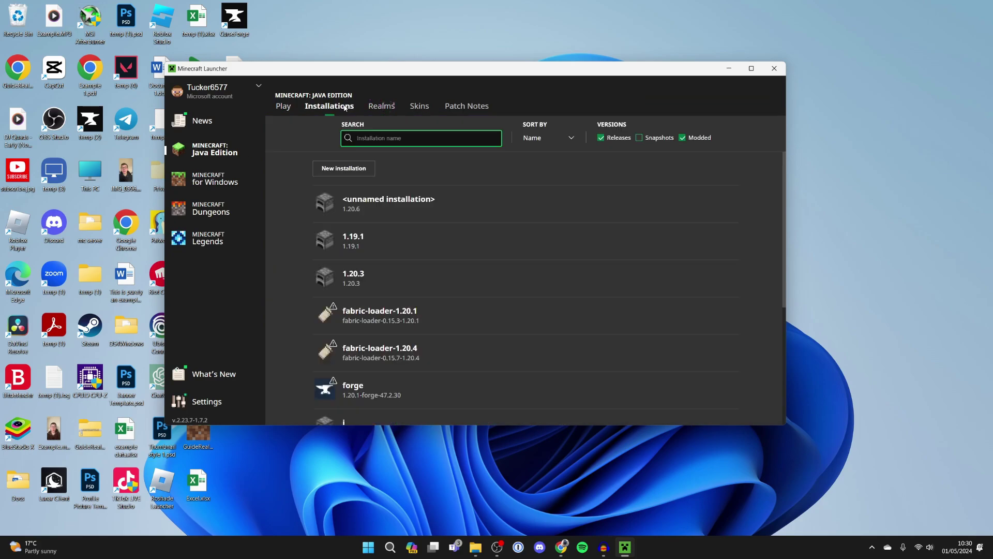
pyautogui.scroll(-5, 417, 200)
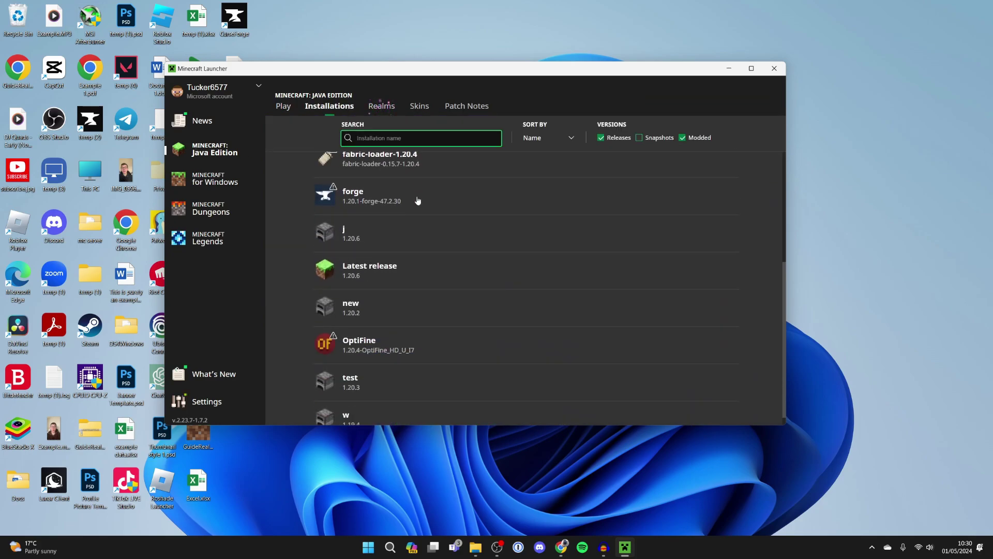
pyautogui.scroll(2, 404, 203)
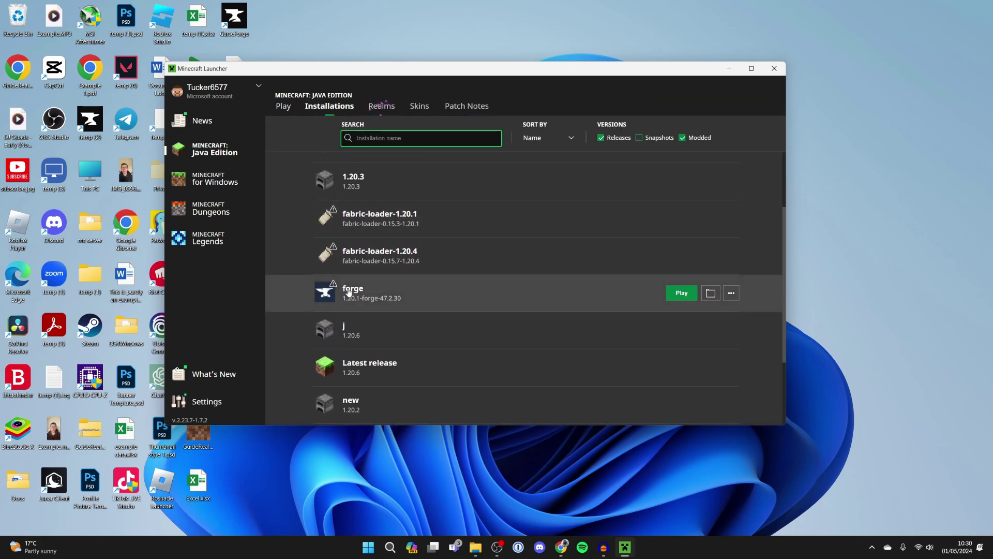
pyautogui.click(710, 293)
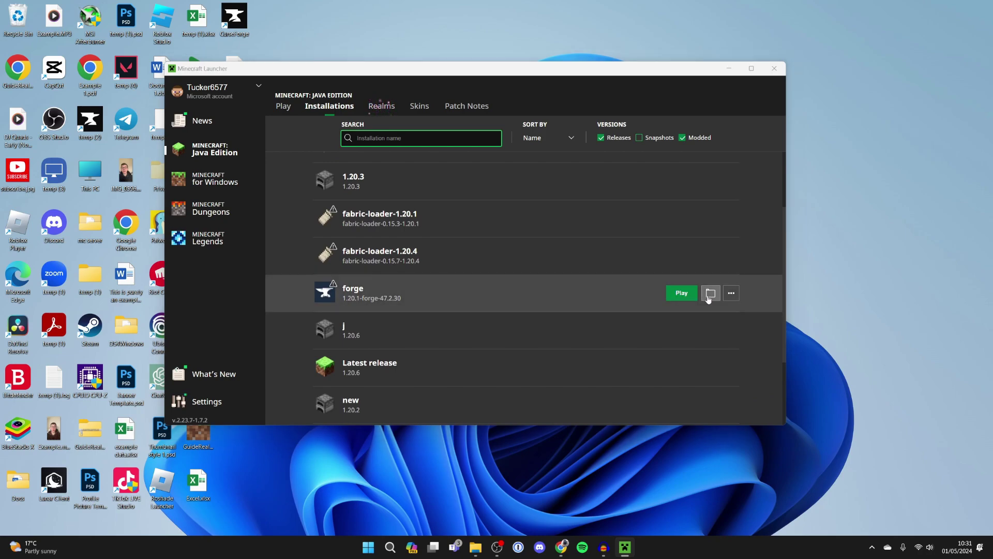
# Open the mods folder inside .minecraft and delete the old worldedit-mod-7.3.0.jar file.
pyautogui.moveTo(627, 162); pyautogui.dragTo(393, 110)
pyautogui.scroll(-7, 420, 222)
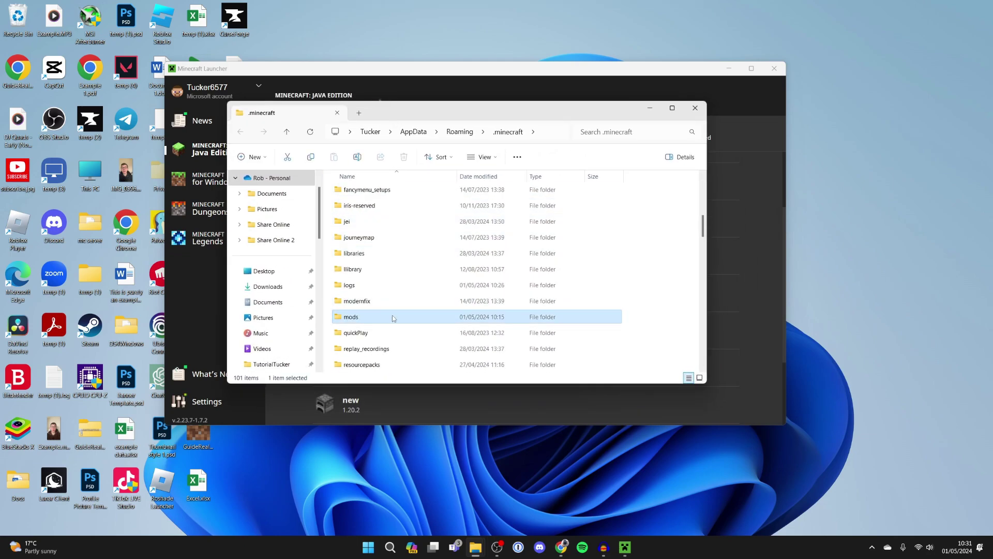
pyautogui.doubleClick(393, 317)
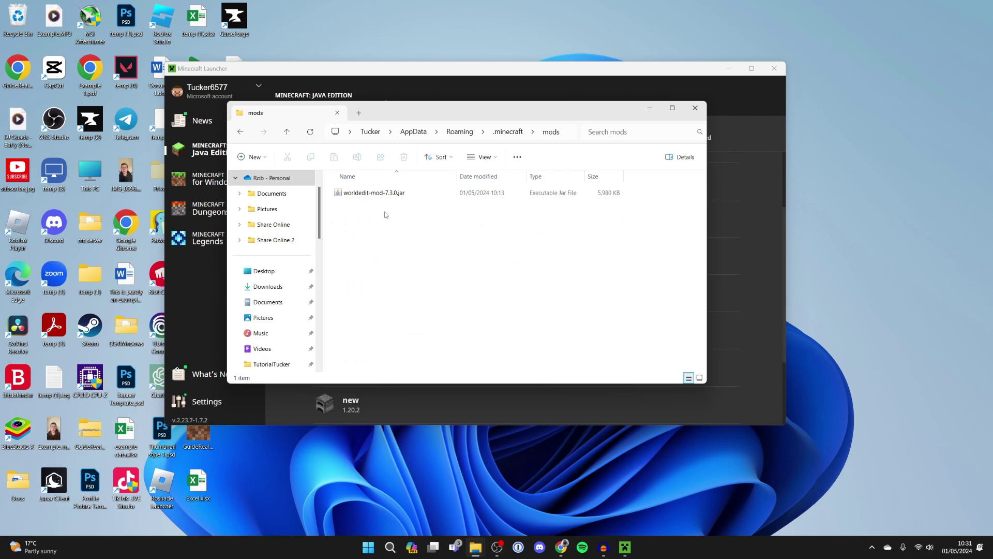
pyautogui.click(385, 195)
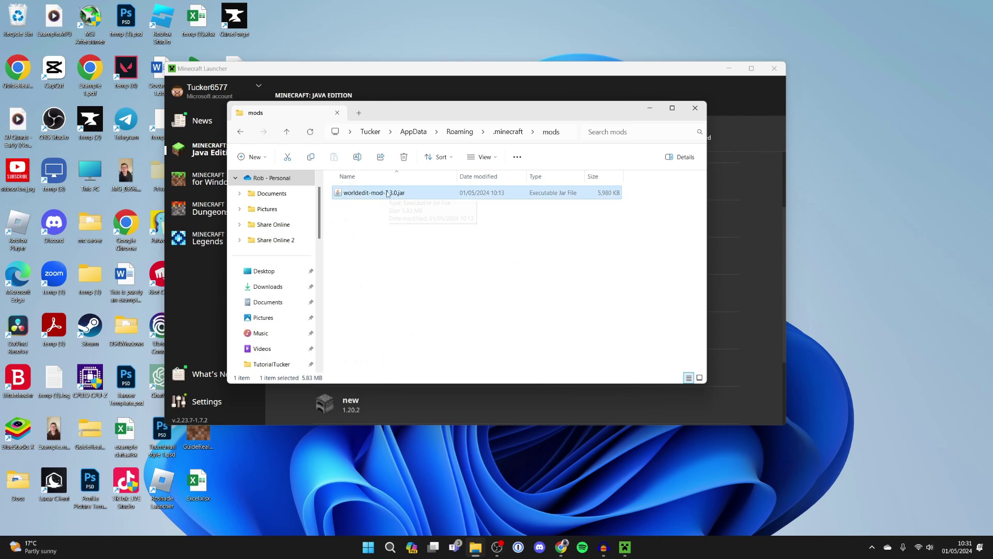
pyautogui.press('Delete')
# Move the Create mod jar from the desktop into the mods folder and close the folder window.
pyautogui.moveTo(397, 112); pyautogui.dragTo(739, 151)
pyautogui.moveTo(485, 327); pyautogui.dragTo(665, 295)
pyautogui.moveTo(680, 149); pyautogui.dragTo(402, 136)
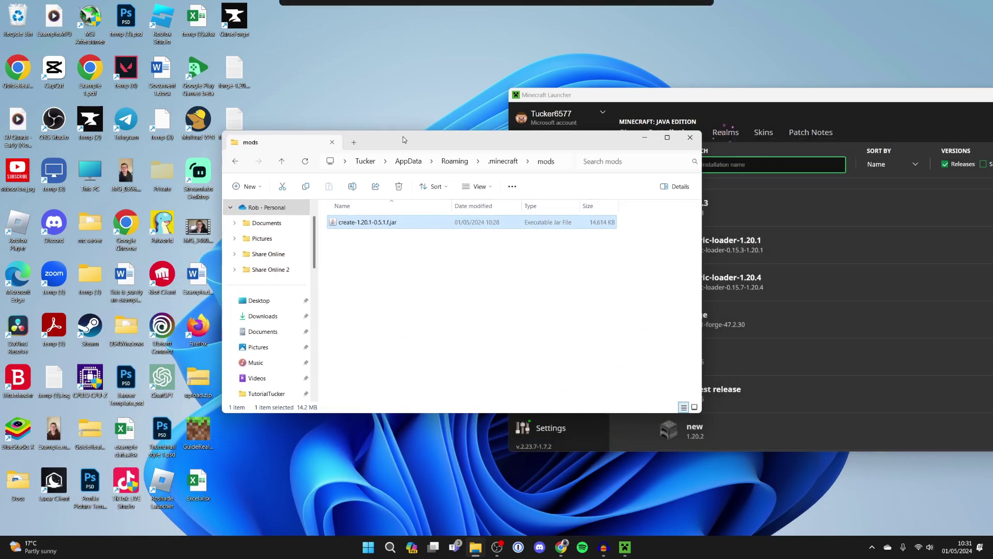
pyautogui.click(690, 137)
# Launch Minecraft with the forge 1.20.1-forge-47.2.30 profile, accepting the modified-installation risks without further warnings.
pyautogui.moveTo(641, 101); pyautogui.dragTo(329, 82)
pyautogui.click(315, 114)
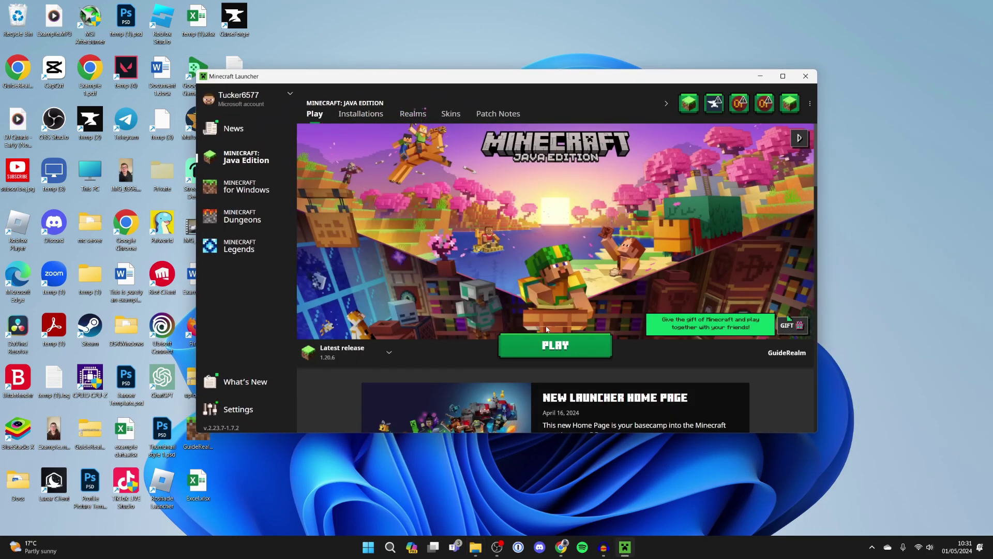
pyautogui.click(354, 357)
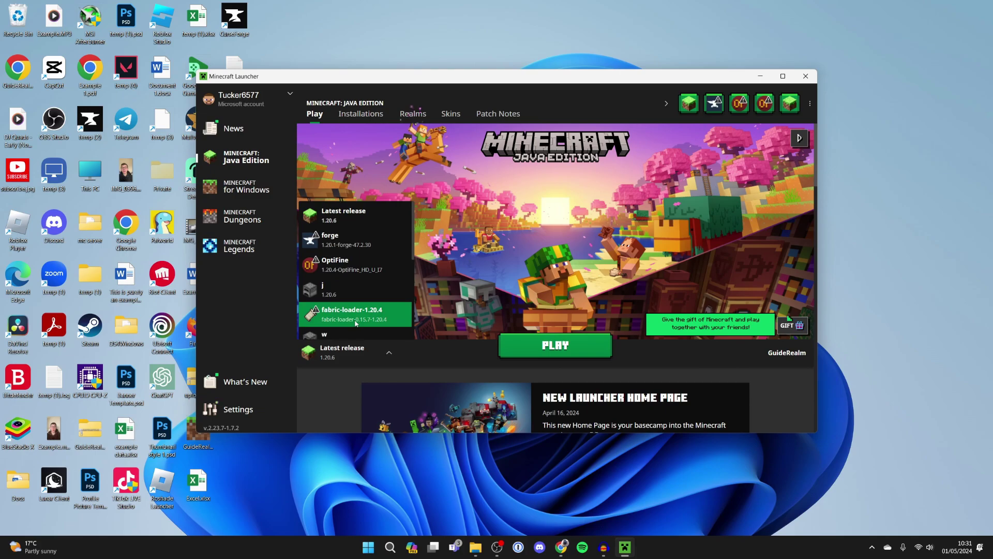
pyautogui.click(350, 252)
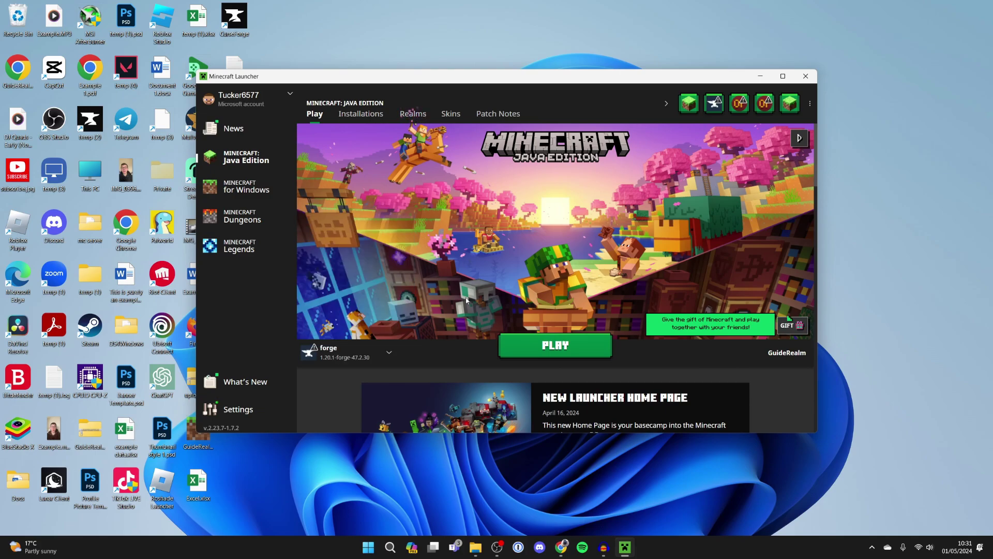
pyautogui.click(529, 344)
pyautogui.click(473, 275)
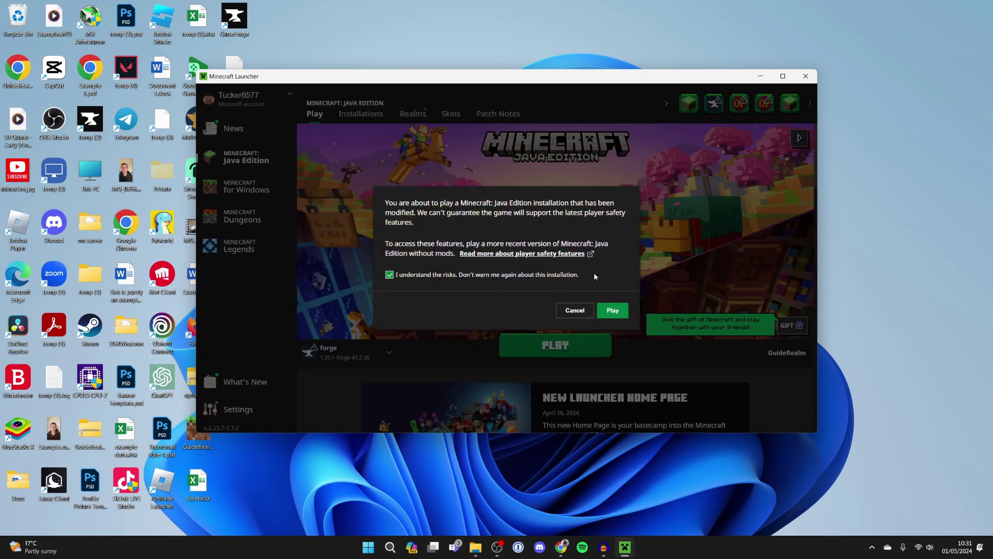
pyautogui.click(612, 310)
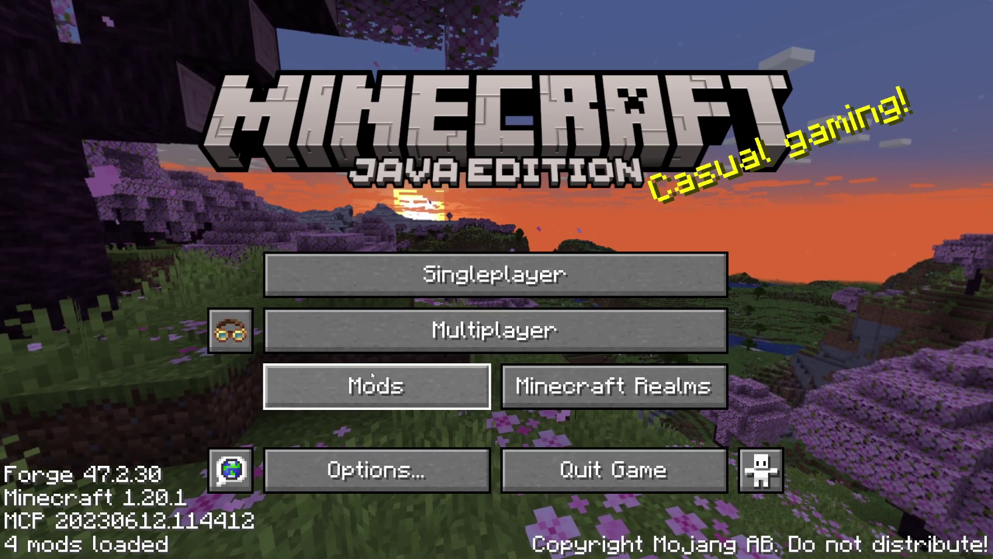
# Check the Create entry in the game's list of loaded mods, then close the list.
pyautogui.click(371, 371)
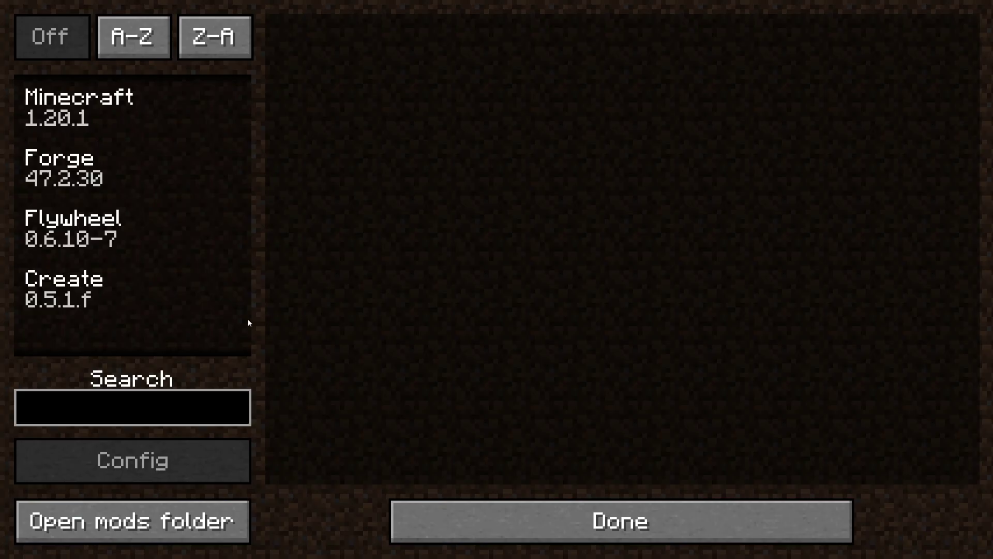
pyautogui.click(95, 294)
pyautogui.click(747, 512)
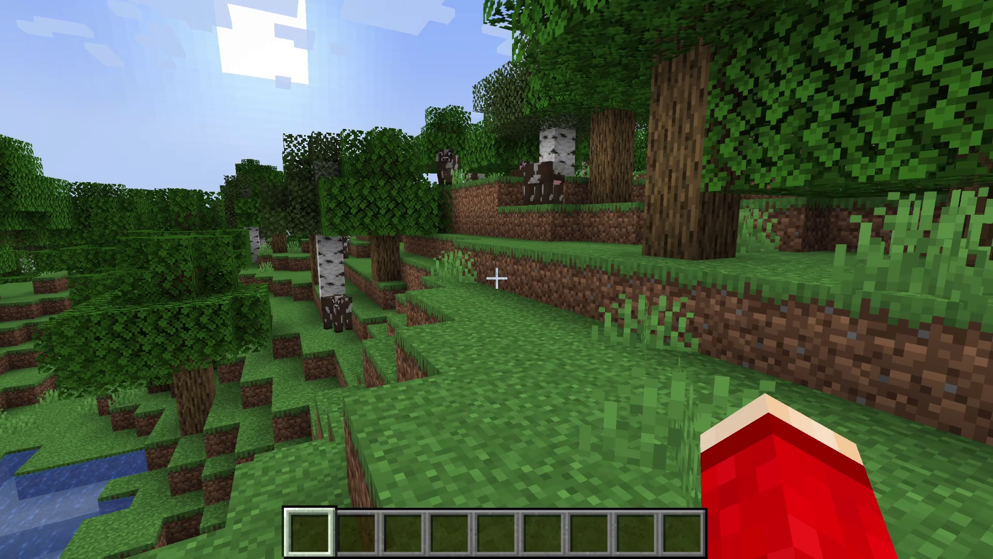
# Search the creative inventory for "train" and put the Train Track item in the first hotbar slot.
pyautogui.press('e')
pyautogui.write('tra')
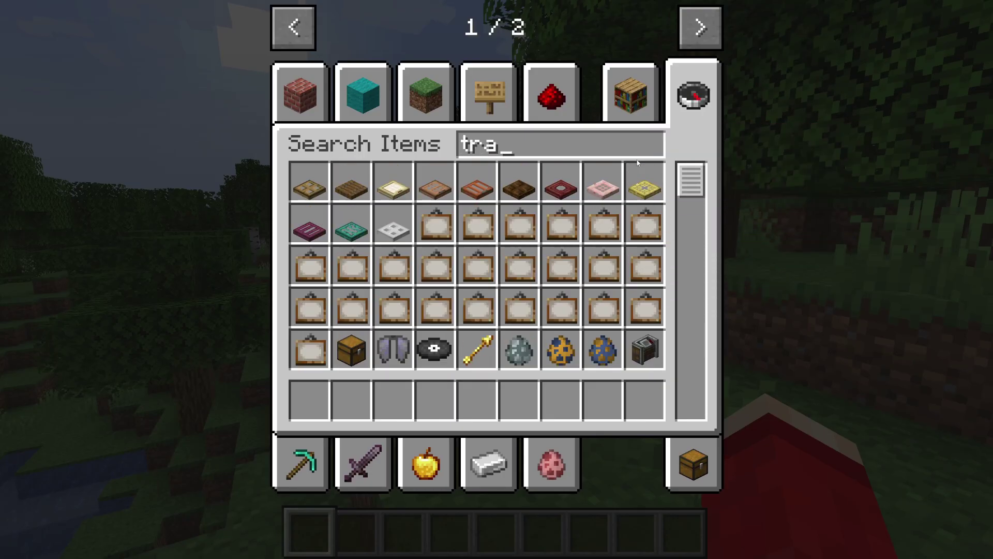
pyautogui.write('in')
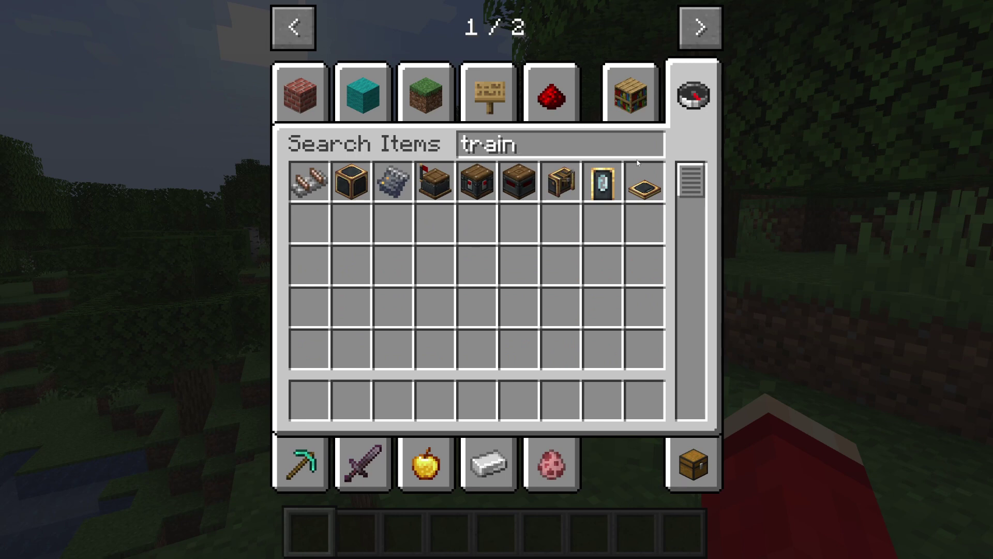
pyautogui.click(303, 194)
pyautogui.click(309, 401)
pyautogui.press('Escape')
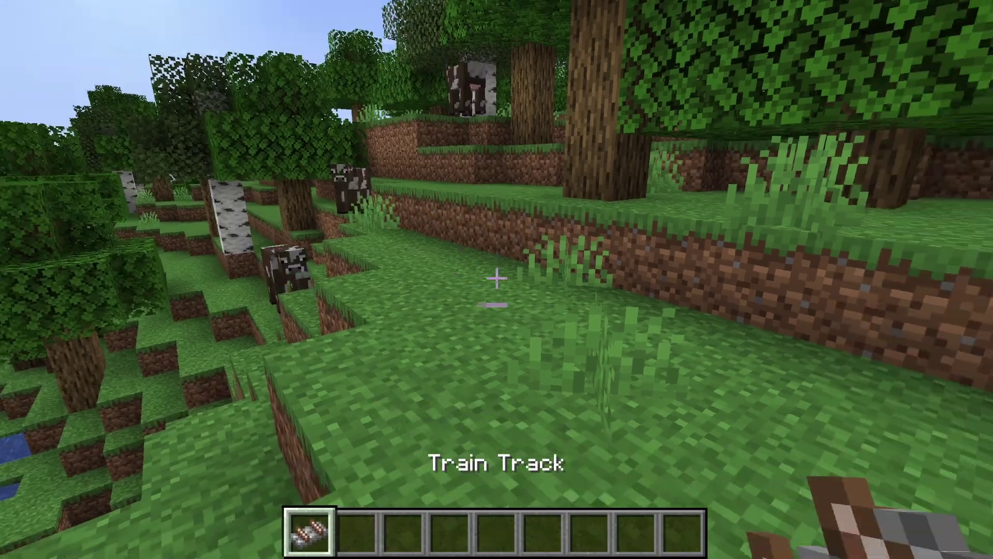
# Place several Train Track pieces on the grass and against the dirt ledge.
pyautogui.rightClick(497, 279)
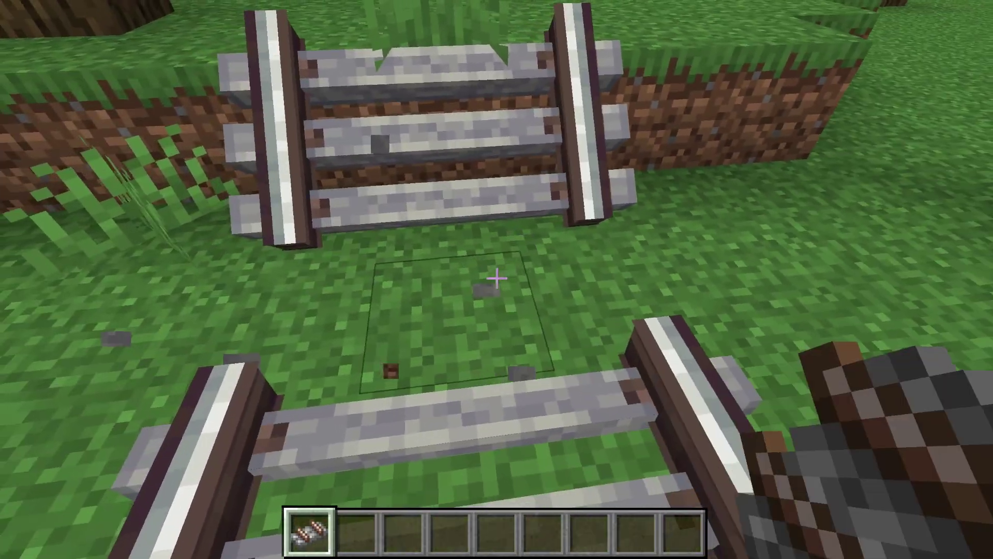
pyautogui.rightClick(496, 280)
pyautogui.rightClick(497, 279)
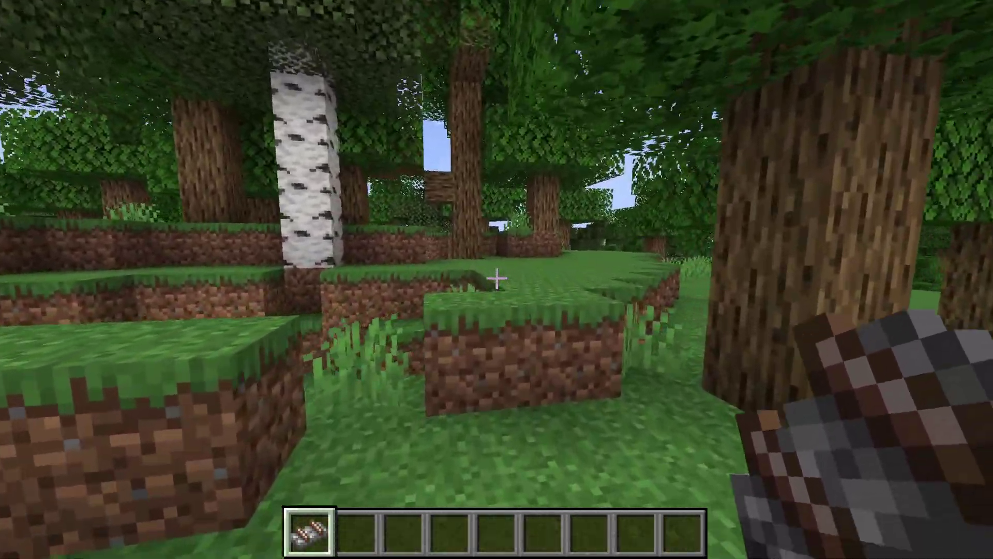
pyautogui.press('w')
pyautogui.press('w')
pyautogui.scroll(-1, 497, 280)
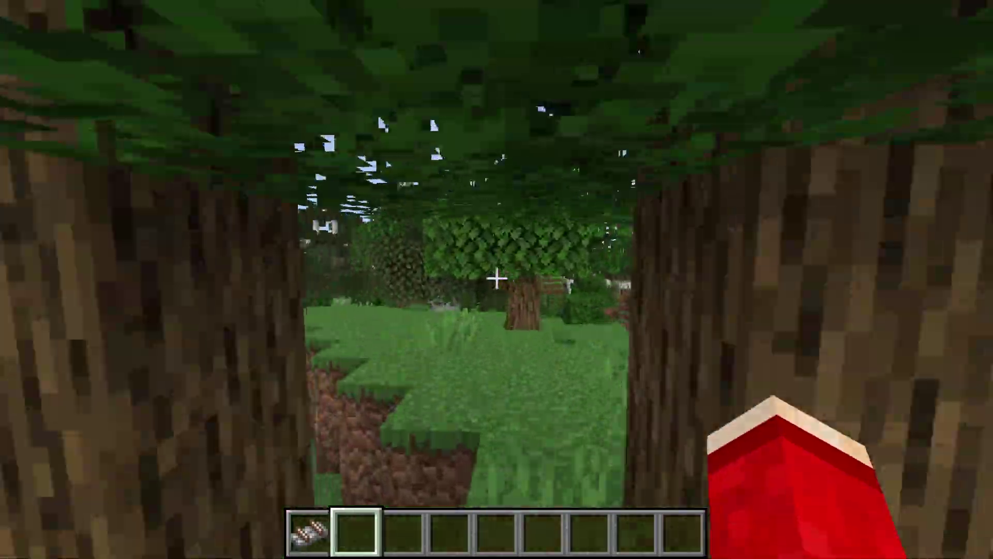
pyautogui.press('w')
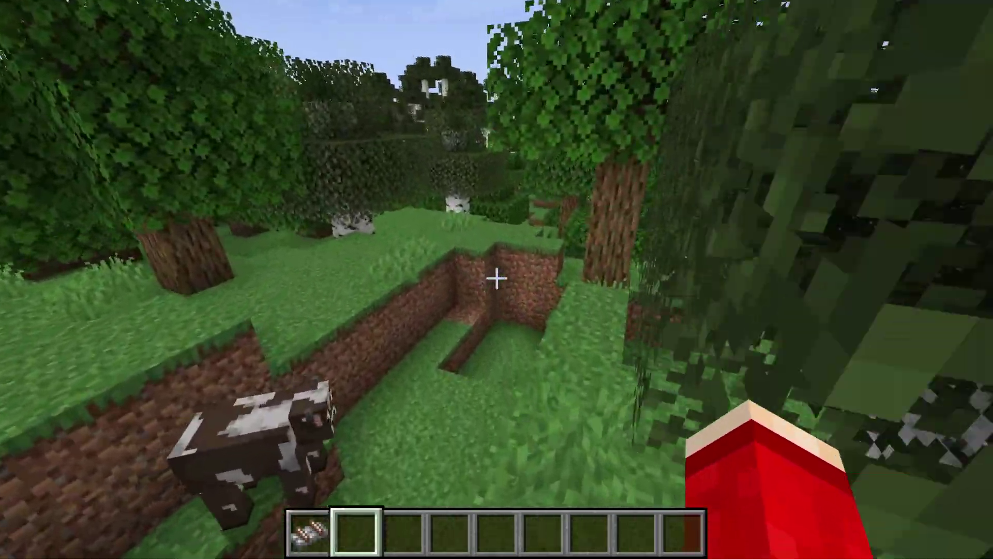